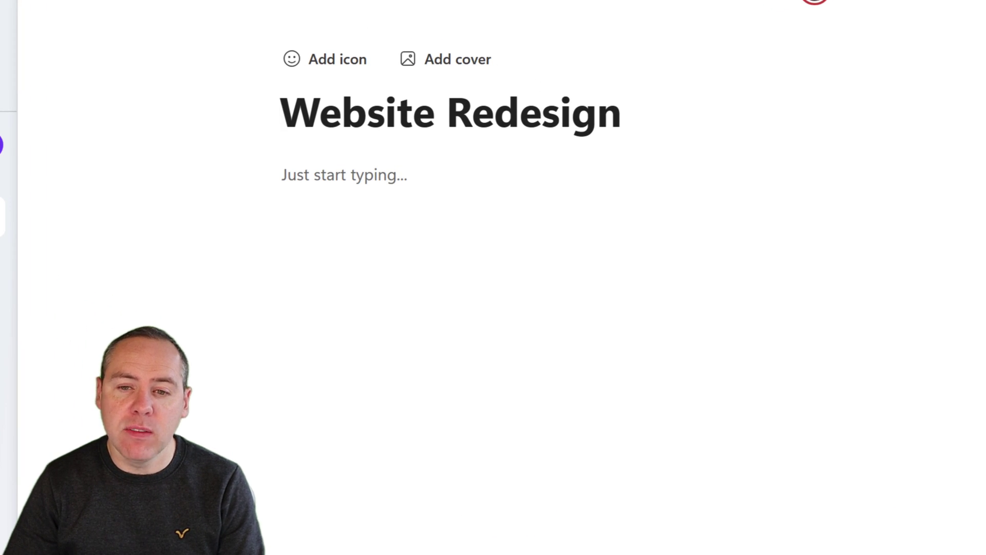
Insert a Kanban board with To do, In progress, On hold and Done columns into the page body
{"action": "left_click", "coordinate": [353, 209]}
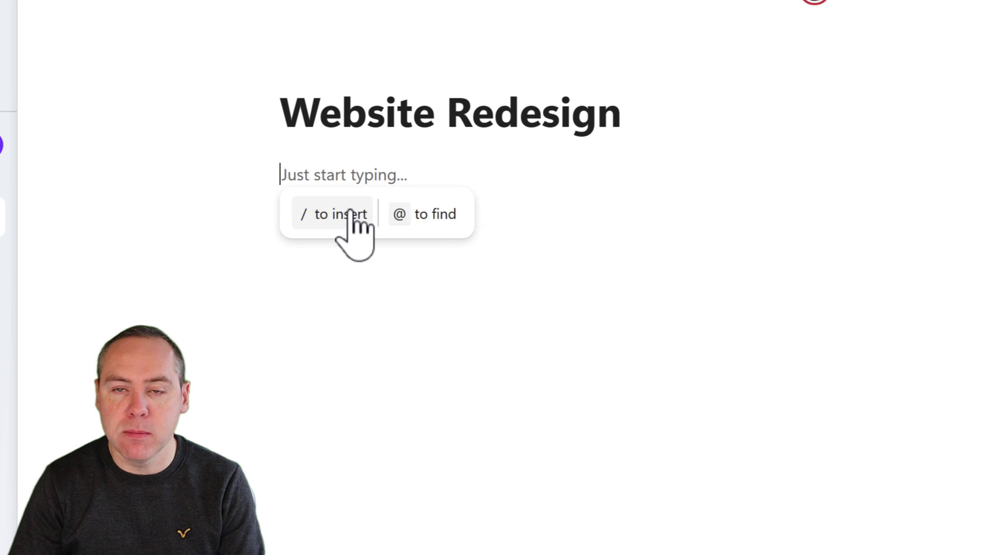
{"action": "left_click", "coordinate": [353, 211]}
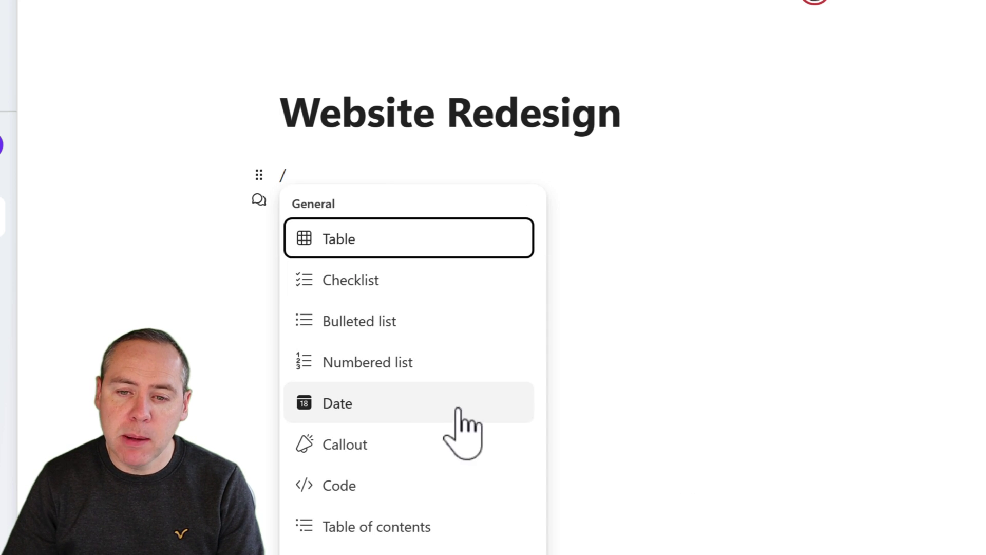
{"action": "scroll", "coordinate": [442, 437], "scroll_direction": "down", "scroll_amount": 12}
{"action": "scroll", "coordinate": [432, 462], "scroll_direction": "down", "scroll_amount": 2}
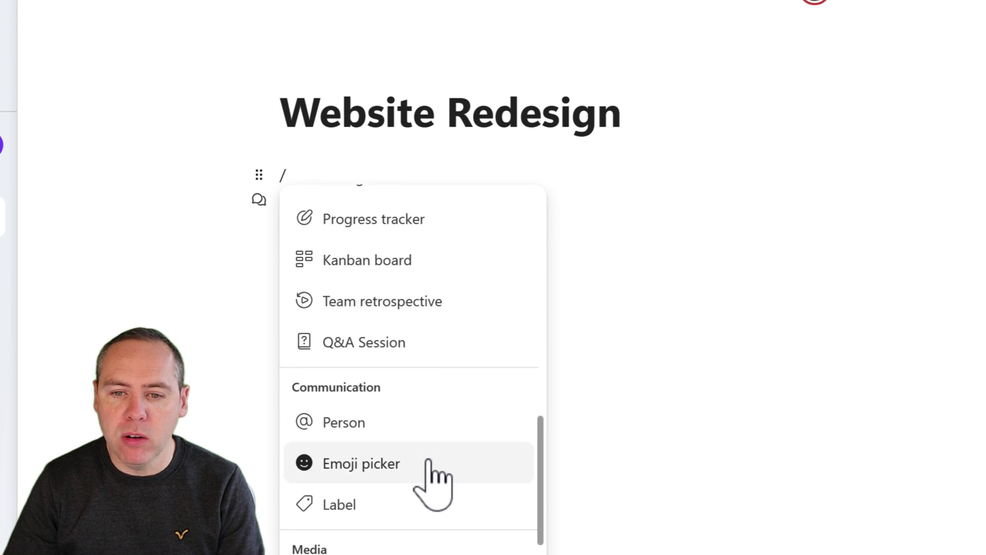
{"action": "left_click", "coordinate": [470, 257]}
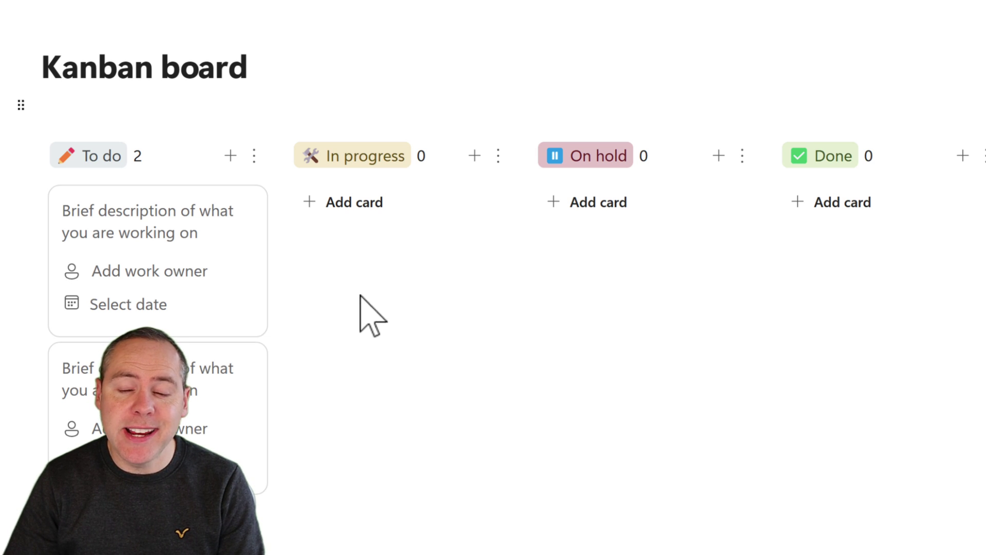
Rename the In progress column and delete an unneeded column from the board
{"action": "left_click", "coordinate": [497, 156]}
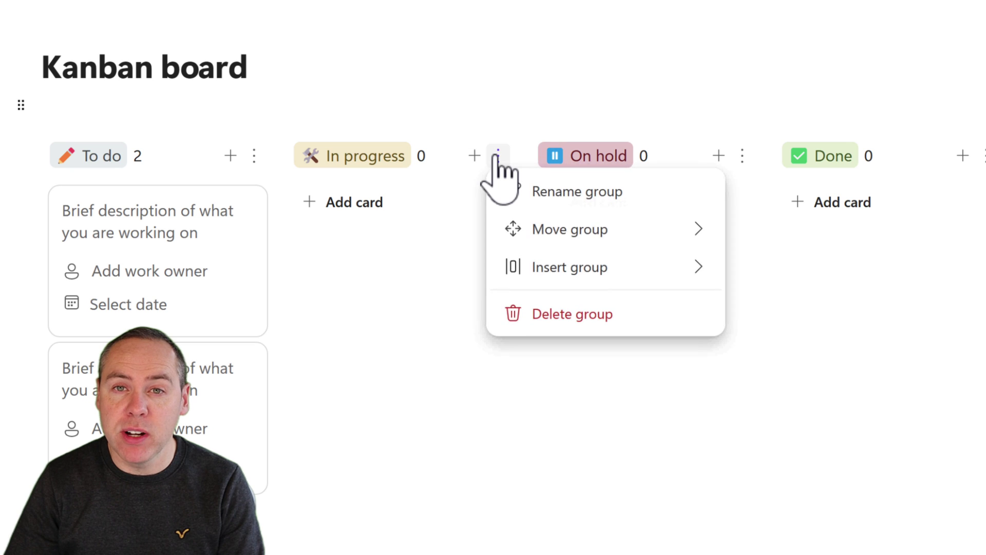
{"action": "left_click", "coordinate": [586, 195]}
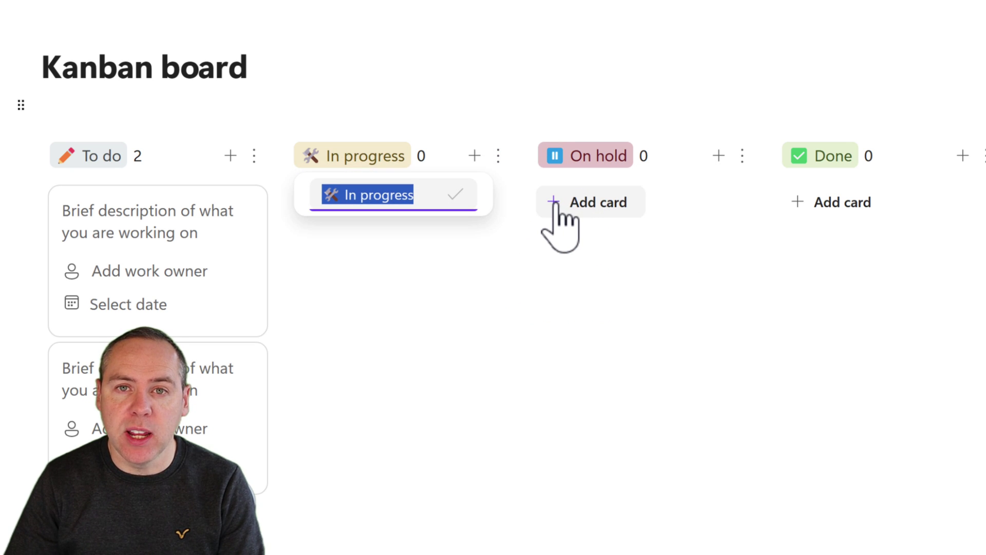
{"action": "left_click", "coordinate": [498, 156]}
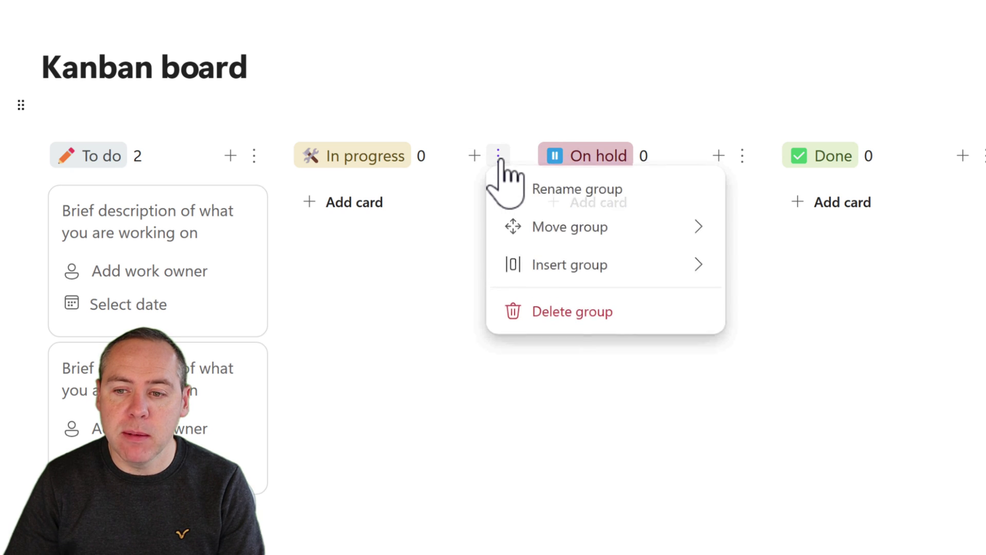
{"action": "left_click", "coordinate": [573, 321]}
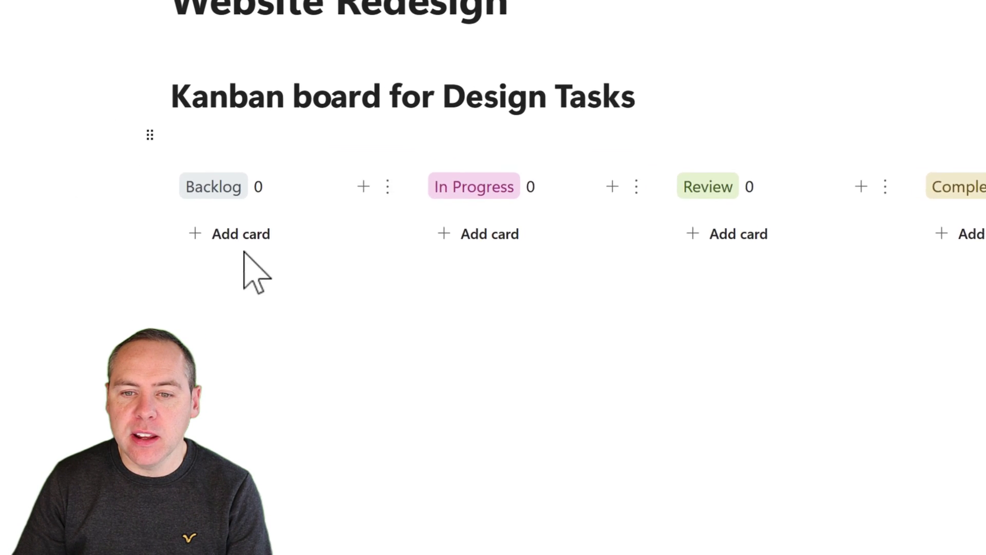
Add an 'Update Branding Guidelines' card to Backlog, assigned to a teammate who is given page access
{"action": "left_click", "coordinate": [317, 259]}
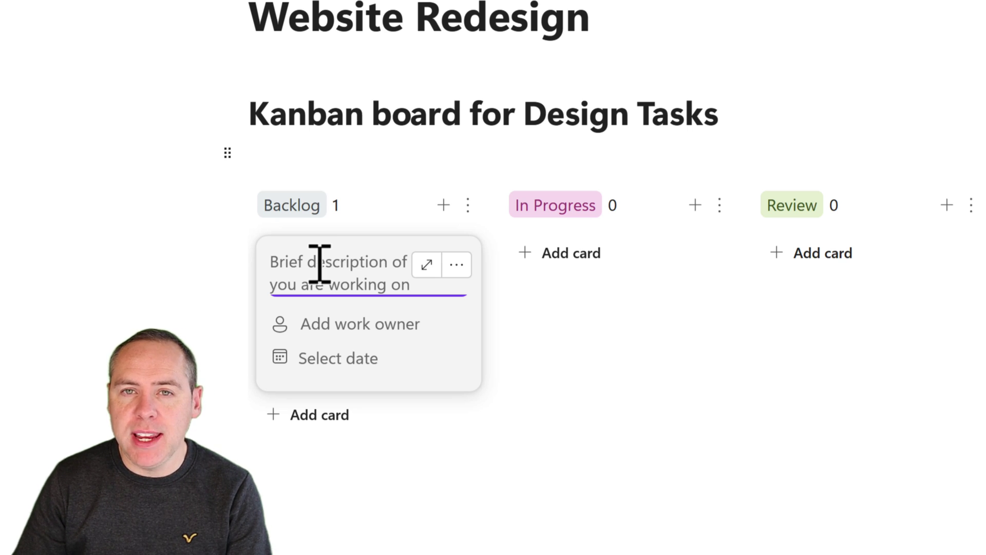
{"action": "type", "text": "Update Branding Guidelines"}
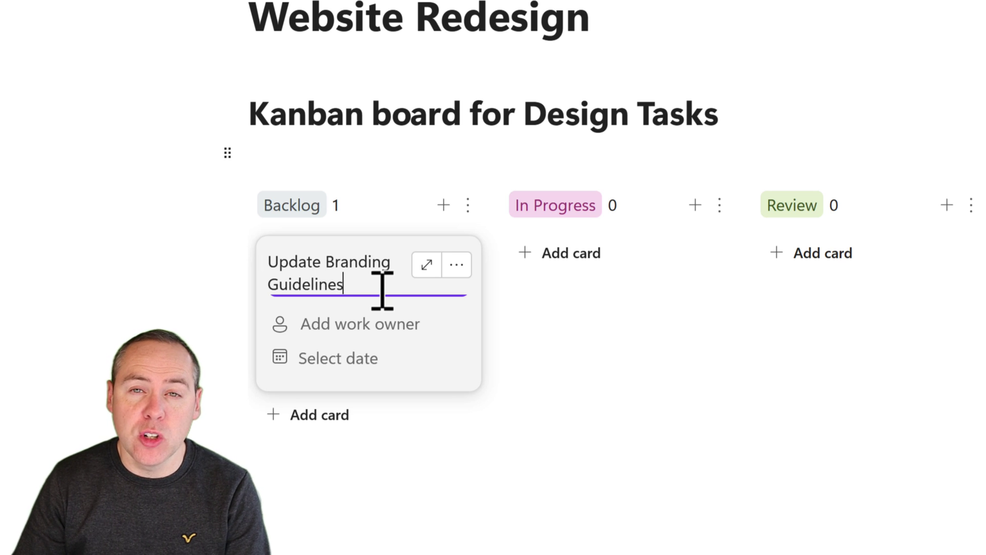
{"action": "left_click", "coordinate": [378, 332]}
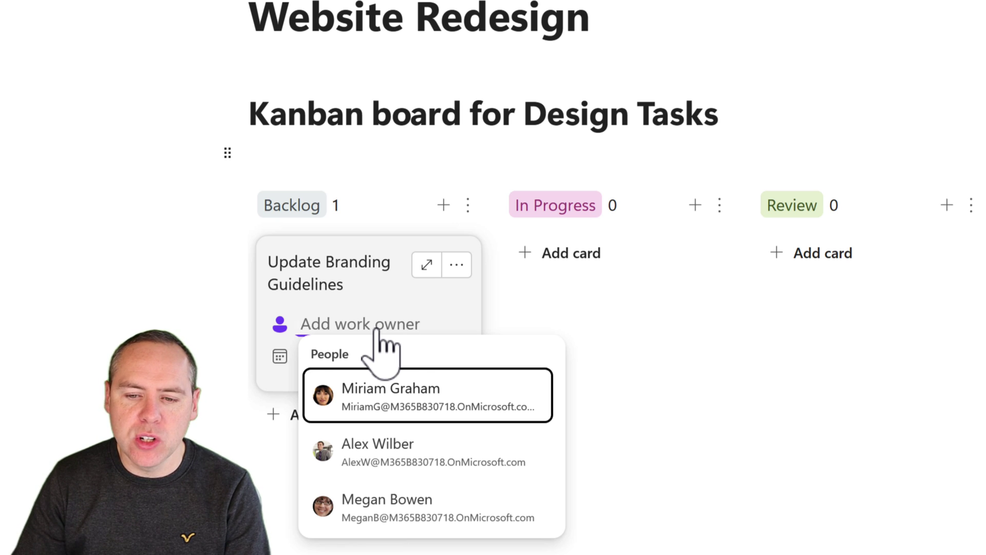
{"action": "left_click", "coordinate": [405, 517]}
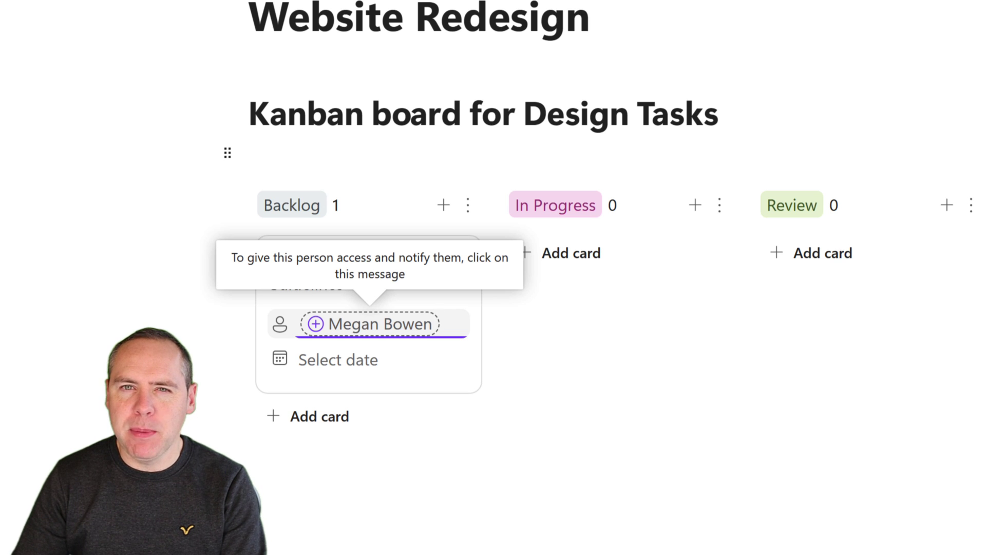
{"action": "left_click", "coordinate": [324, 331]}
{"action": "left_click", "coordinate": [492, 429]}
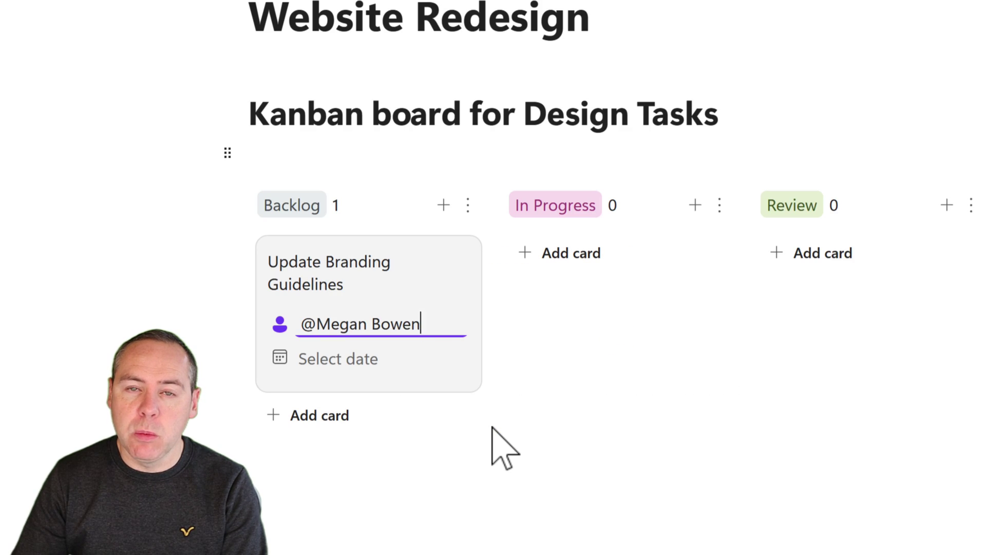
Set the card's due date to Thu, Jan 25
{"action": "left_click", "coordinate": [412, 369]}
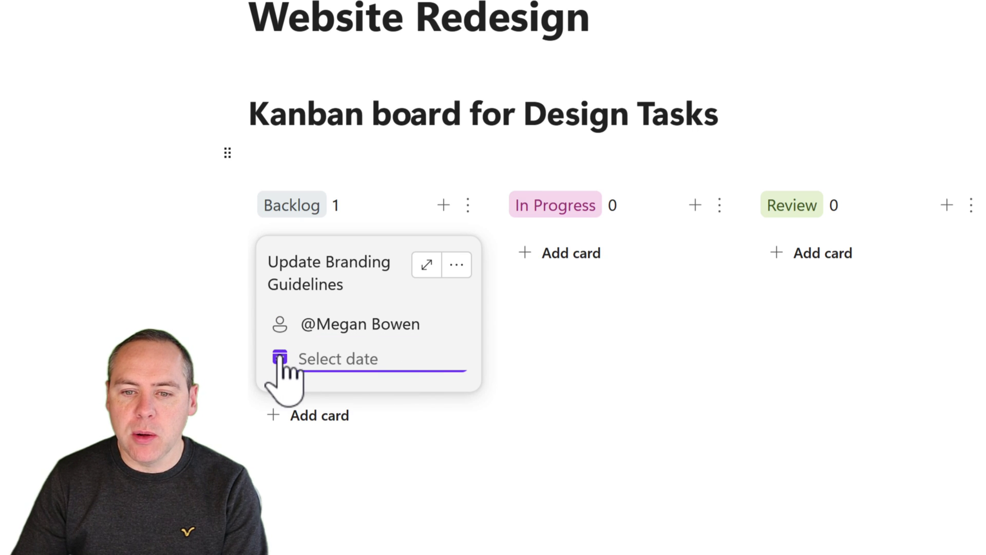
{"action": "left_click", "coordinate": [334, 362]}
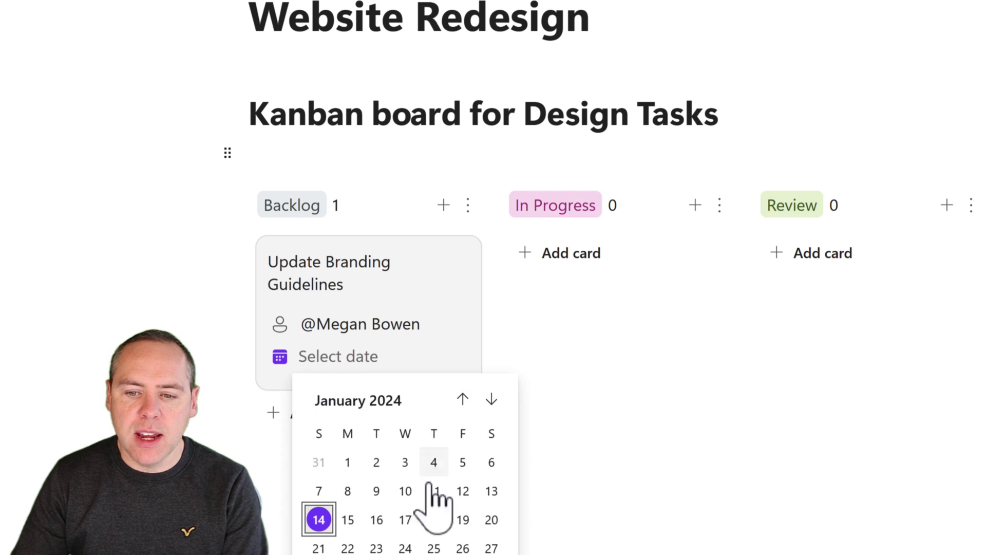
{"action": "left_click", "coordinate": [434, 548]}
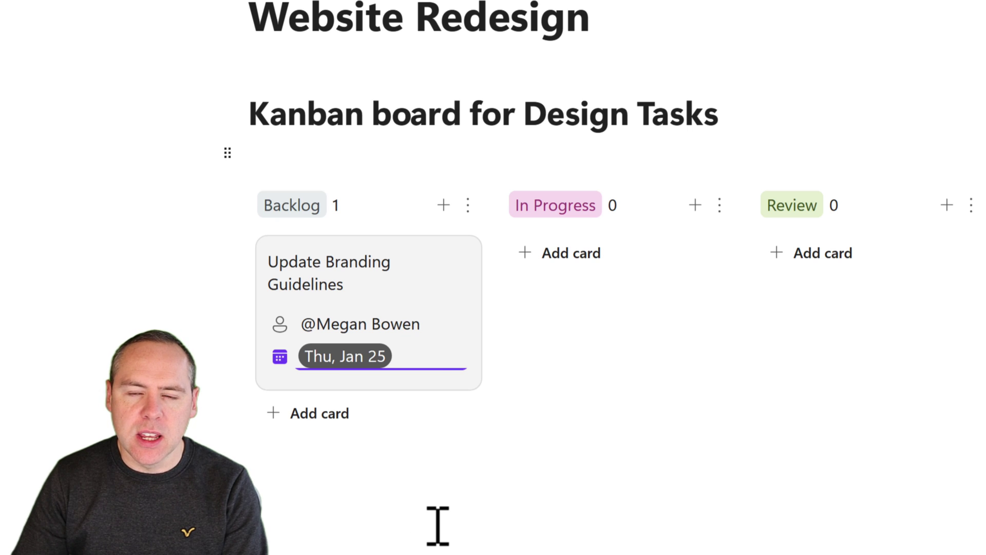
{"action": "left_click", "coordinate": [367, 503]}
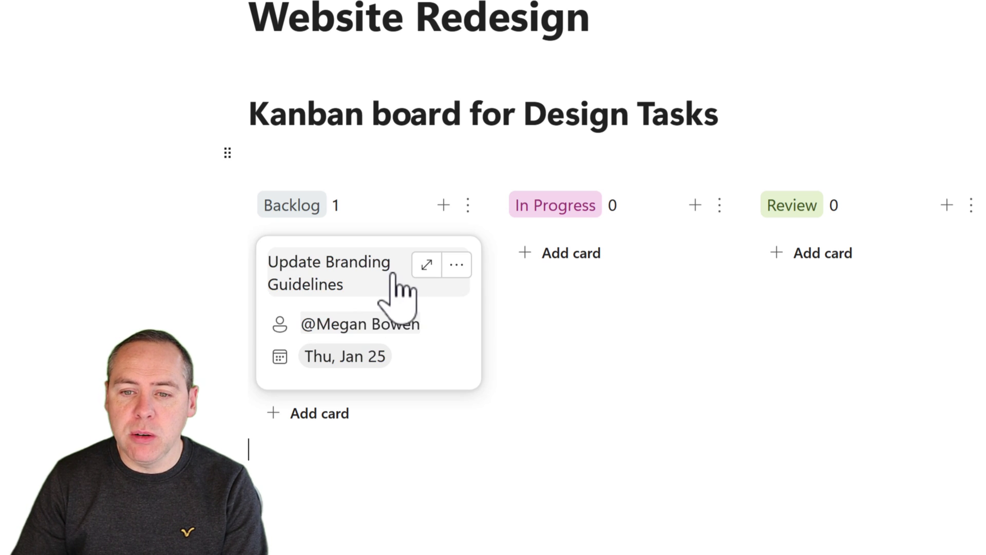
Add checklist items to the card, marking 'Design the New Brand' as done
{"action": "left_click", "coordinate": [402, 305]}
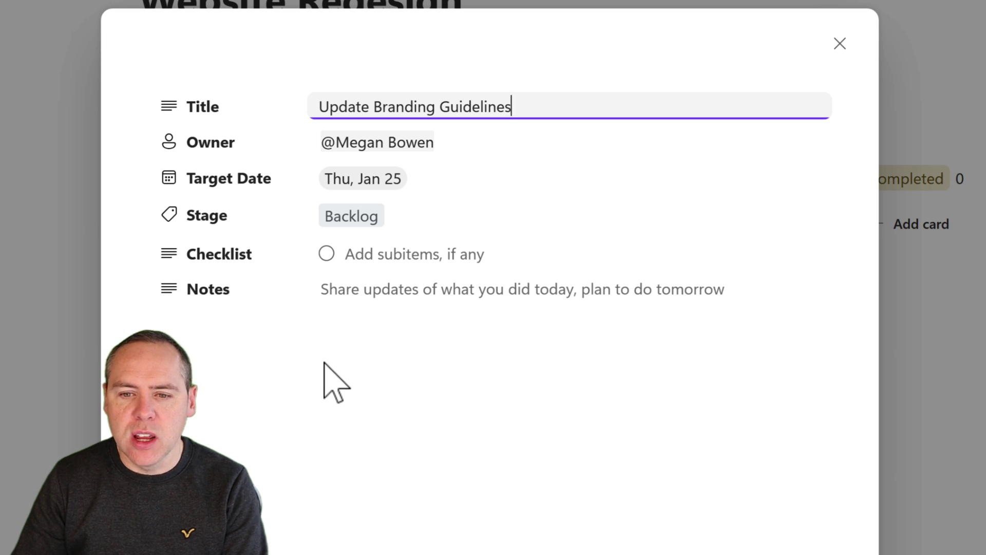
{"action": "left_click", "coordinate": [385, 258]}
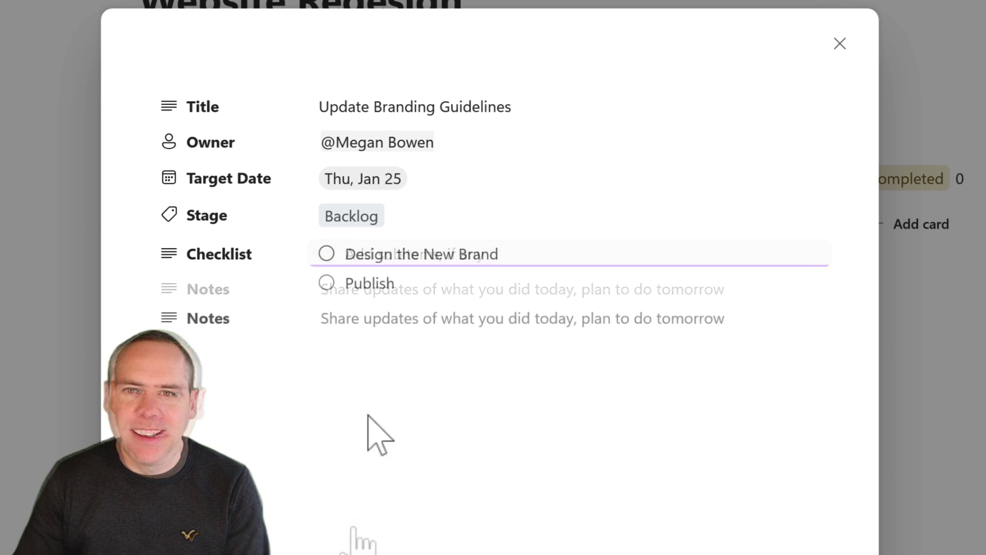
{"action": "left_click", "coordinate": [327, 253]}
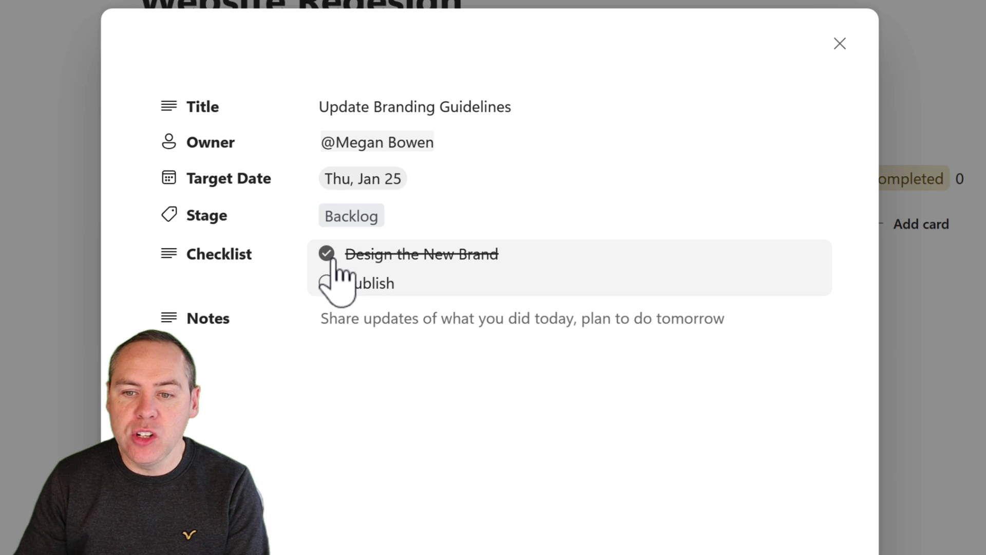
Insert the Greentech Innovations branding image into the card's Notes
{"action": "left_click", "coordinate": [367, 321]}
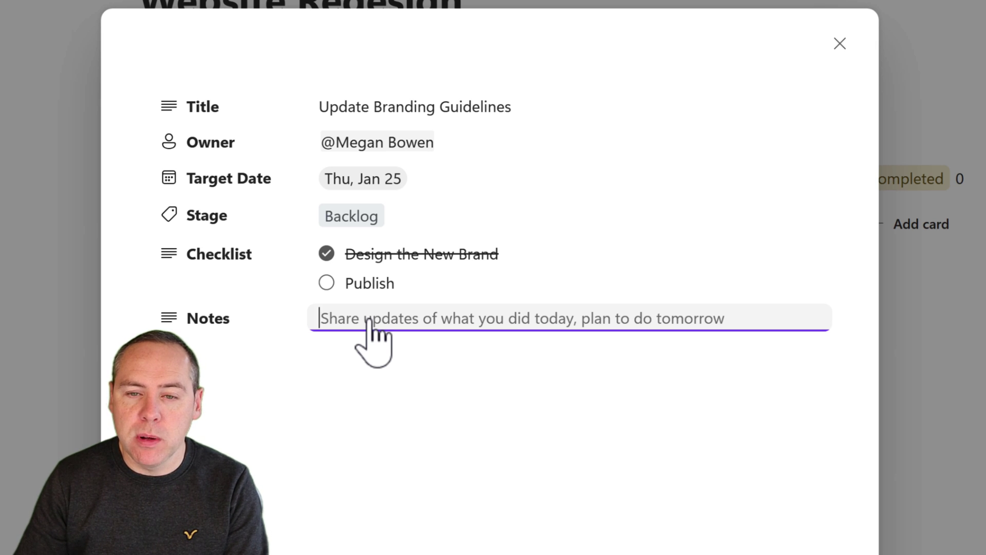
{"action": "type", "text": "/"}
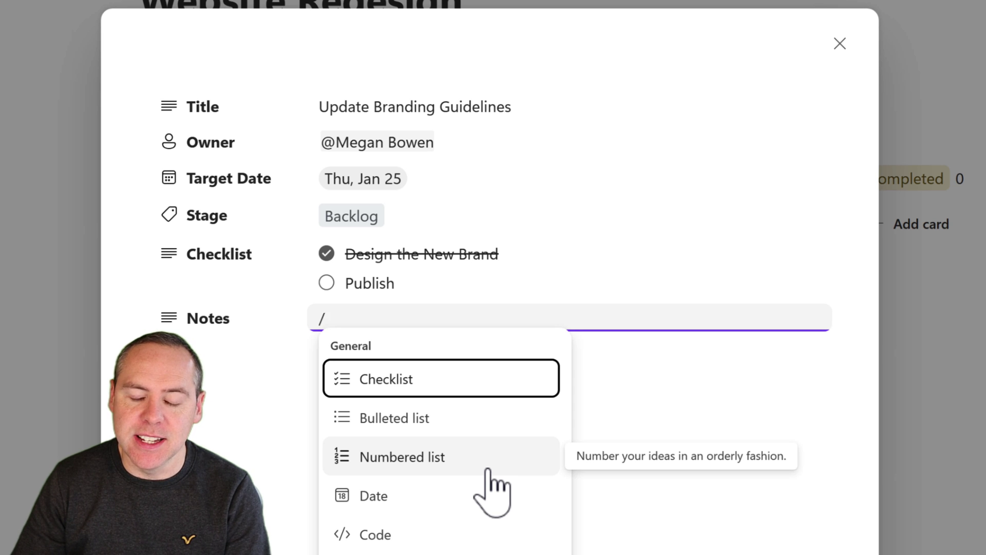
{"action": "scroll", "coordinate": [493, 491], "scroll_direction": "down", "scroll_amount": 2}
{"action": "scroll", "coordinate": [492, 491], "scroll_direction": "down", "scroll_amount": 2}
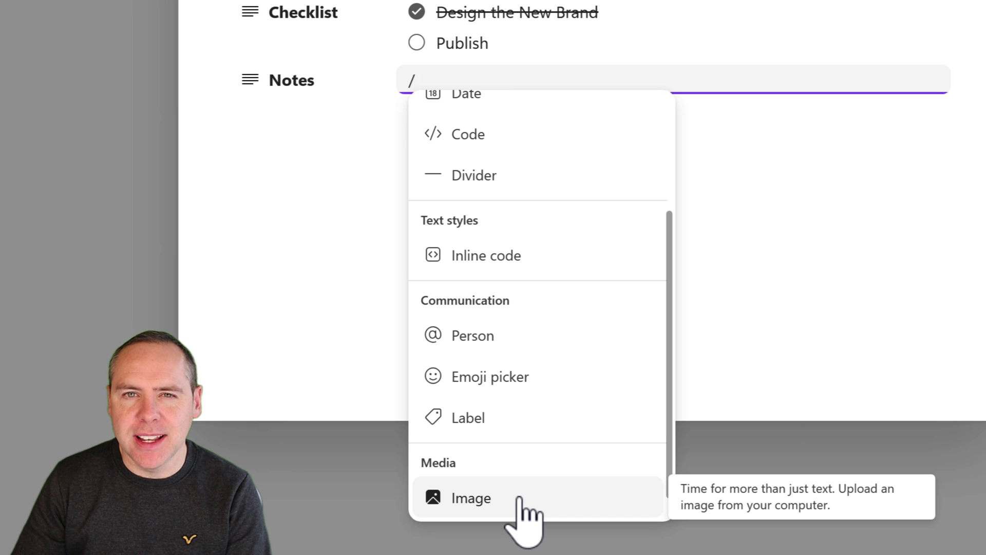
{"action": "left_click", "coordinate": [521, 501]}
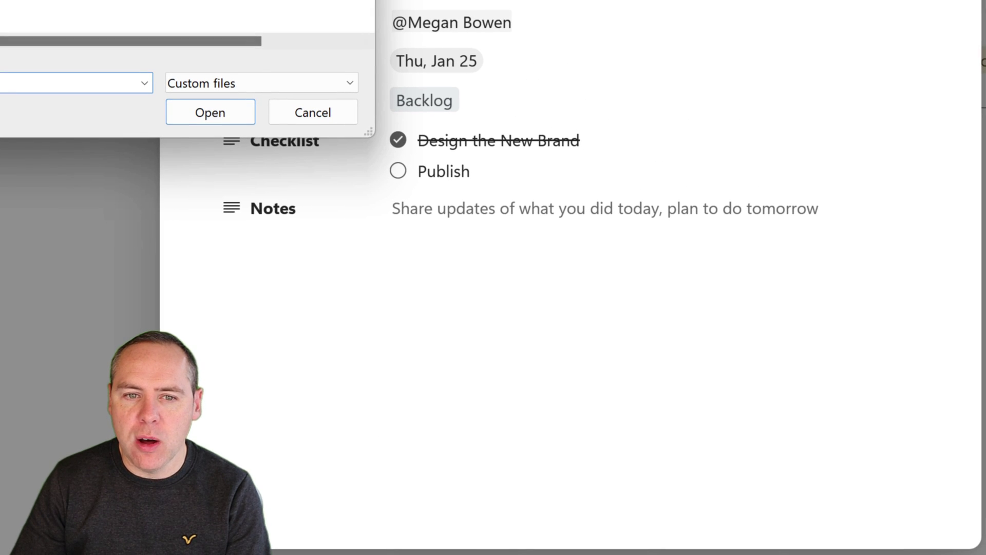
{"action": "left_click", "coordinate": [218, 114]}
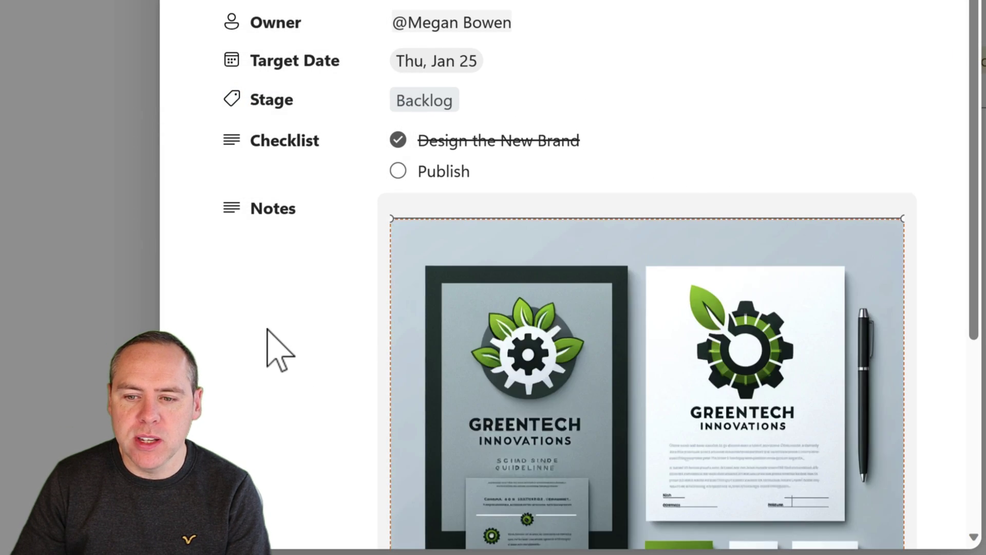
{"action": "scroll", "coordinate": [309, 385], "scroll_direction": "down", "scroll_amount": 5}
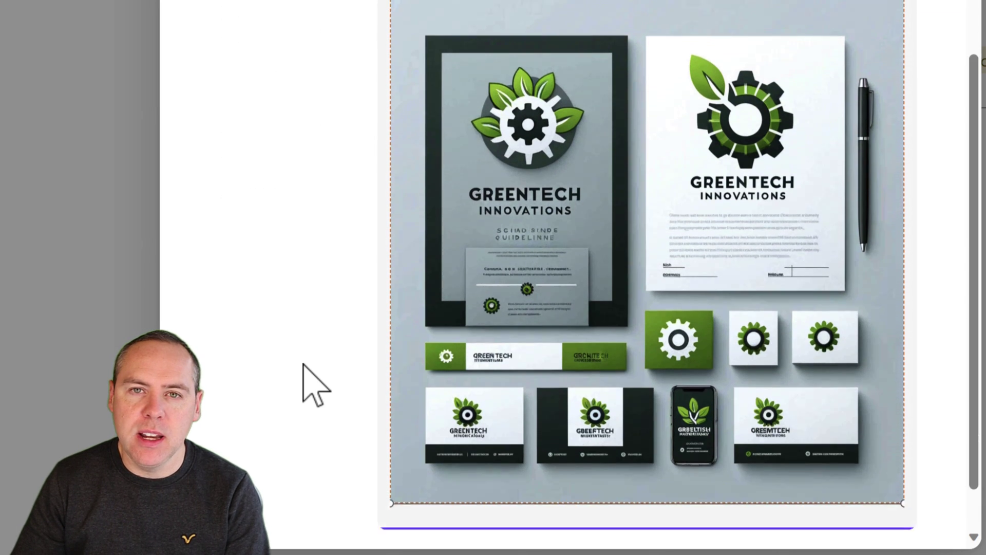
{"action": "scroll", "coordinate": [314, 386], "scroll_direction": "down", "scroll_amount": 1}
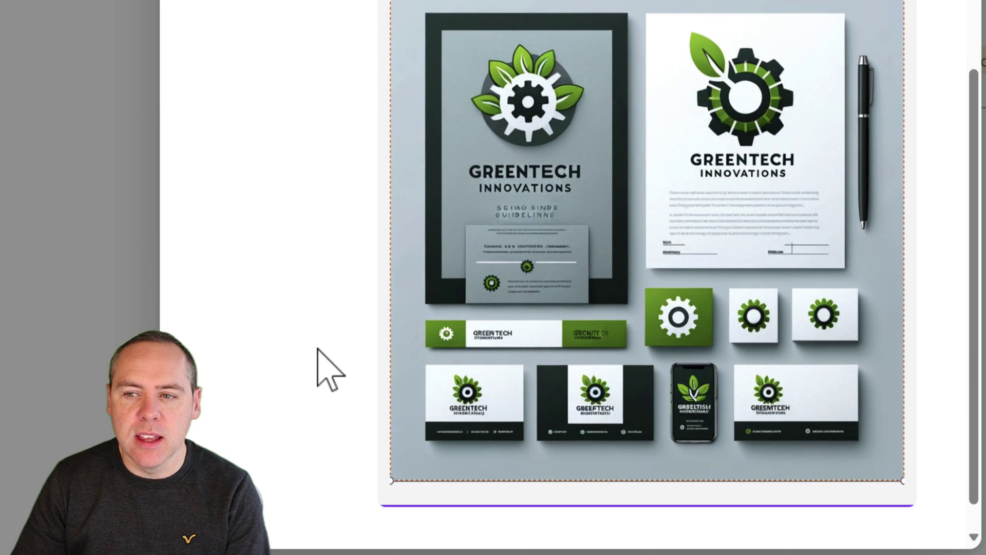
{"action": "scroll", "coordinate": [322, 370], "scroll_direction": "up", "scroll_amount": 5}
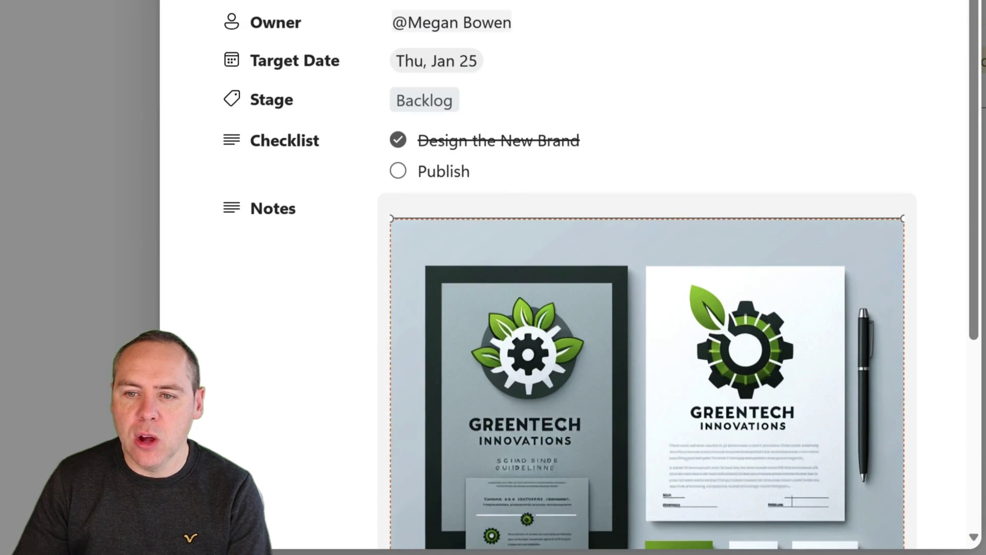
Close the task details and drag Review Homepage Mockup into the Completed column
{"action": "left_click", "coordinate": [897, 8]}
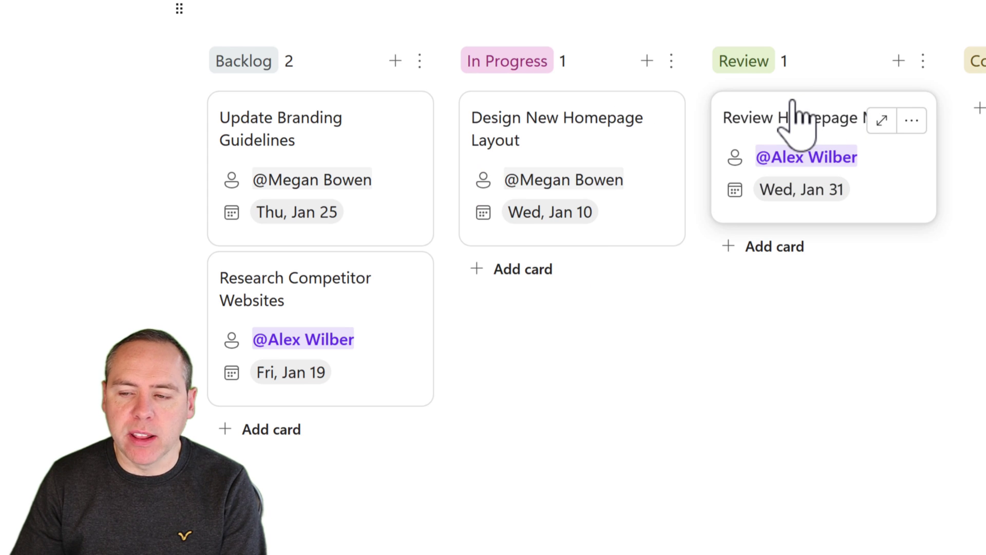
{"action": "mouse_move", "coordinate": [802, 123]}
{"action": "left_mouse_down"}
{"action": "mouse_move", "coordinate": [981, 122]}
{"action": "mouse_move", "coordinate": [786, 128]}
{"action": "left_mouse_up"}
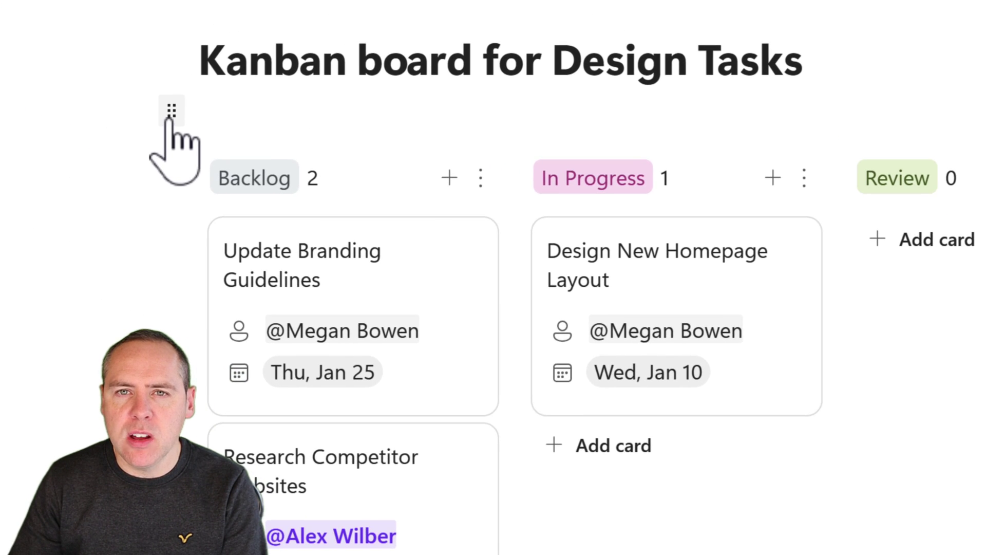
Export the Design Tasks Kanban board block to an Excel file
{"action": "left_click", "coordinate": [171, 114]}
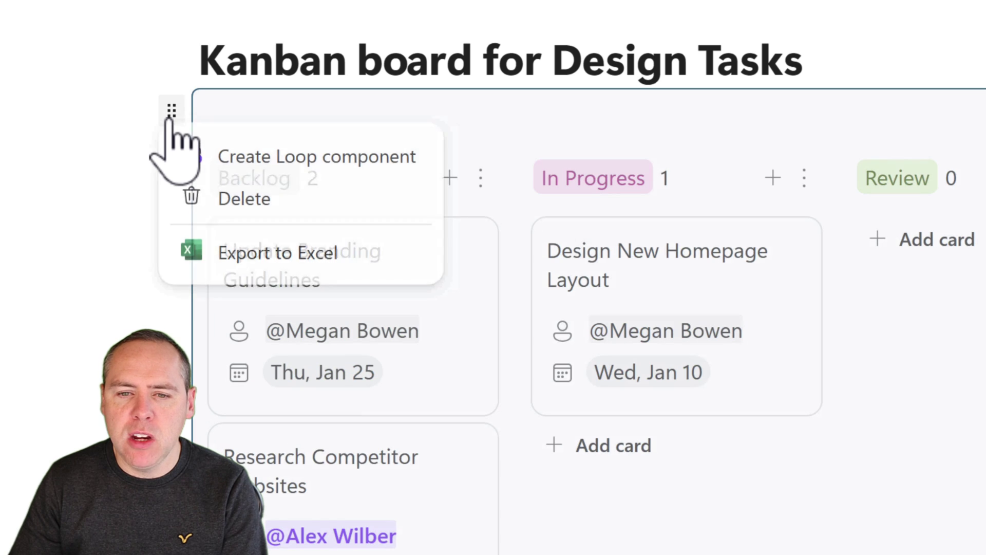
{"action": "left_click", "coordinate": [262, 257]}
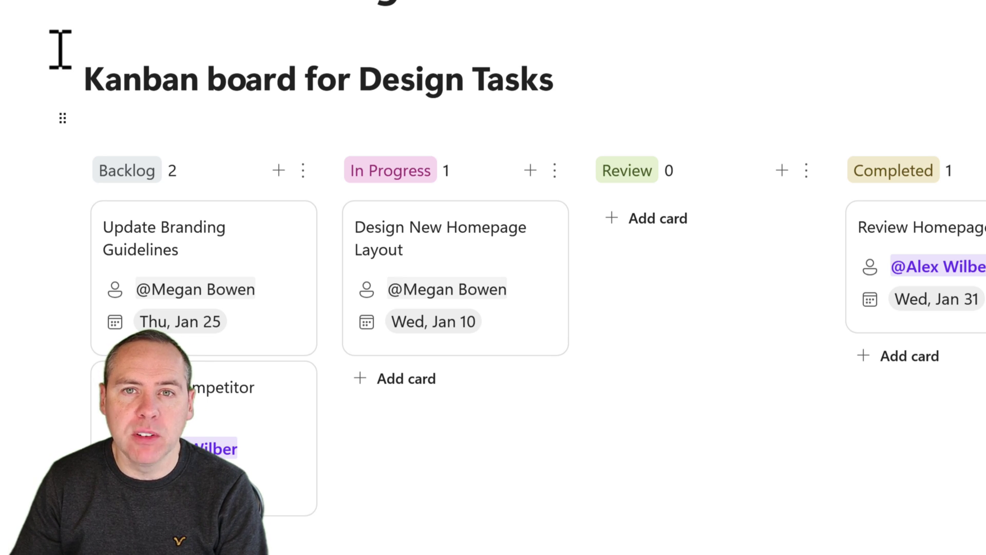
Convert the selected design-tasks heading and Kanban board into a single Loop component
{"action": "left_click_drag", "start_coordinate": [71, 53], "coordinate": [154, 141]}
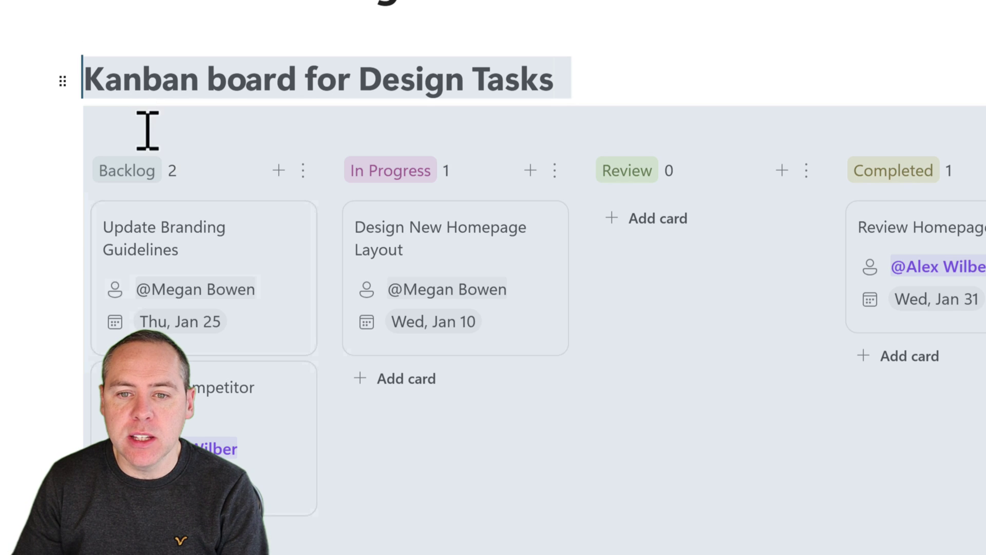
{"action": "left_click", "coordinate": [62, 80]}
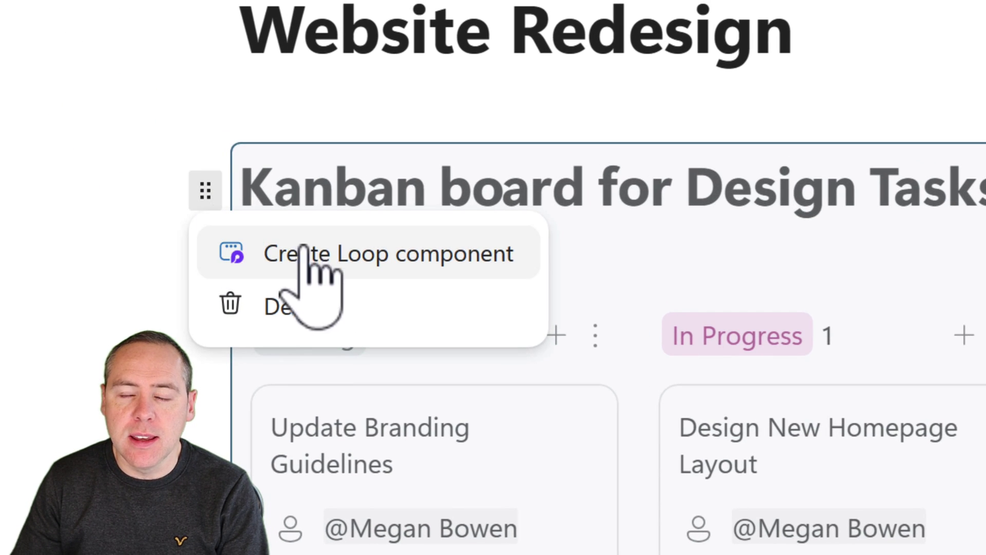
{"action": "left_click", "coordinate": [304, 252]}
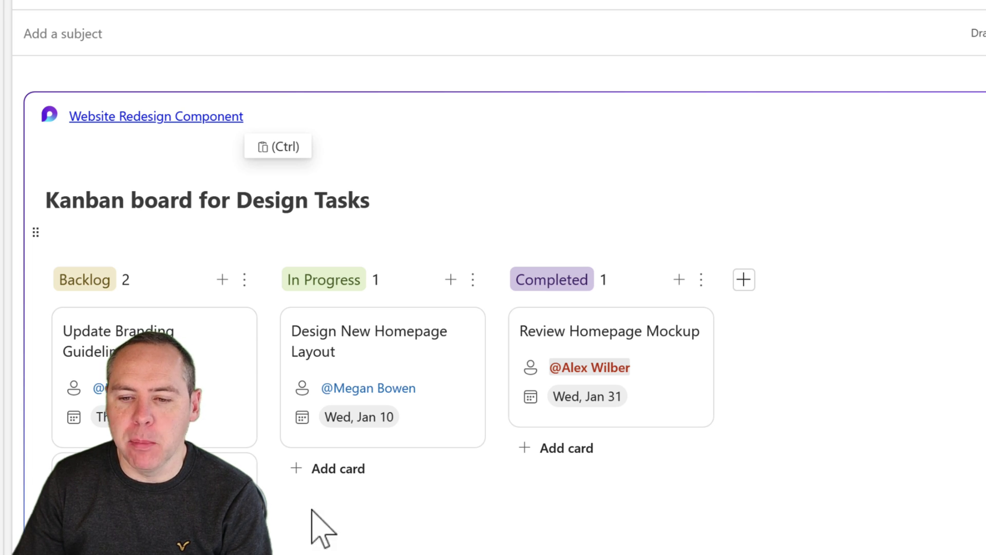
Drag Research Competitor Websites from Backlog to Completed in the email's embedded board
{"action": "left_click_drag", "start_coordinate": [231, 506], "coordinate": [577, 473]}
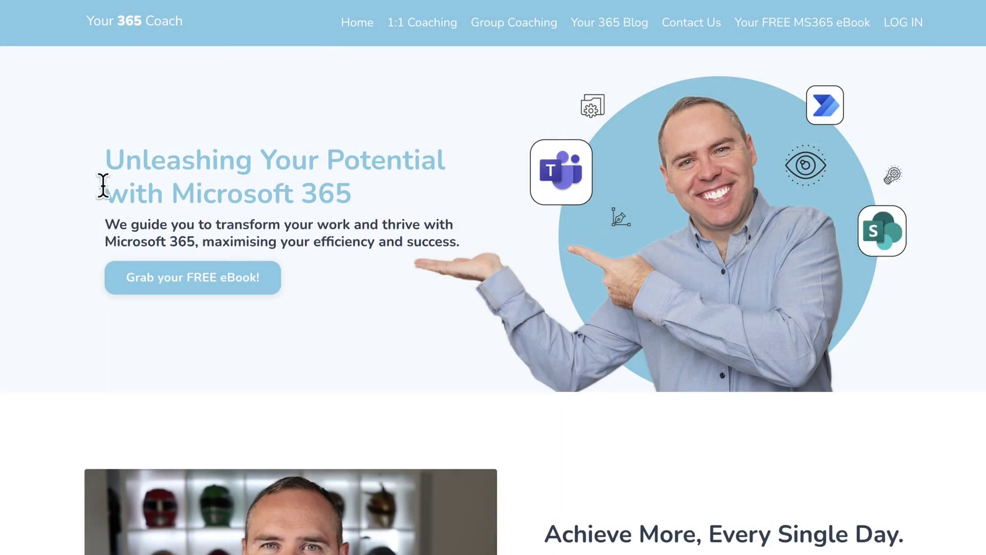
{"action": "scroll", "coordinate": [493, 278], "scroll_direction": "down", "scroll_amount": 4}
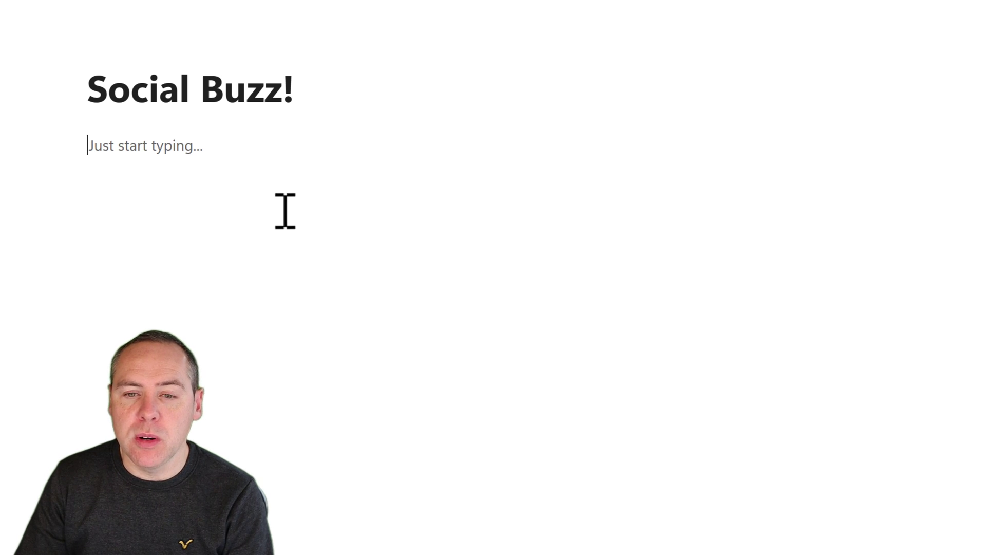
Insert the Task list template table on the empty line of the Social Buzz! page
{"action": "type", "text": "/"}
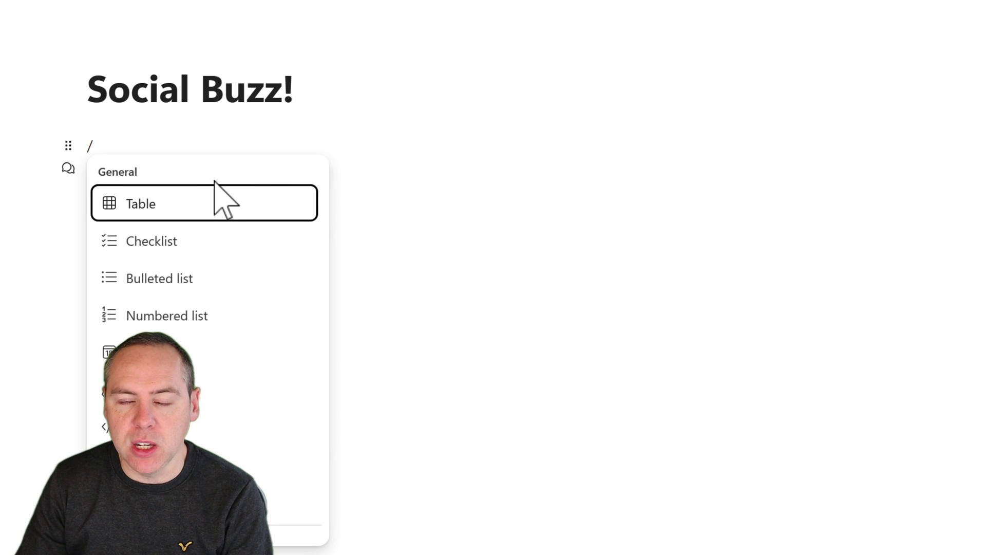
{"action": "scroll", "coordinate": [244, 309], "scroll_direction": "down", "scroll_amount": 4}
{"action": "scroll", "coordinate": [246, 323], "scroll_direction": "down", "scroll_amount": 10}
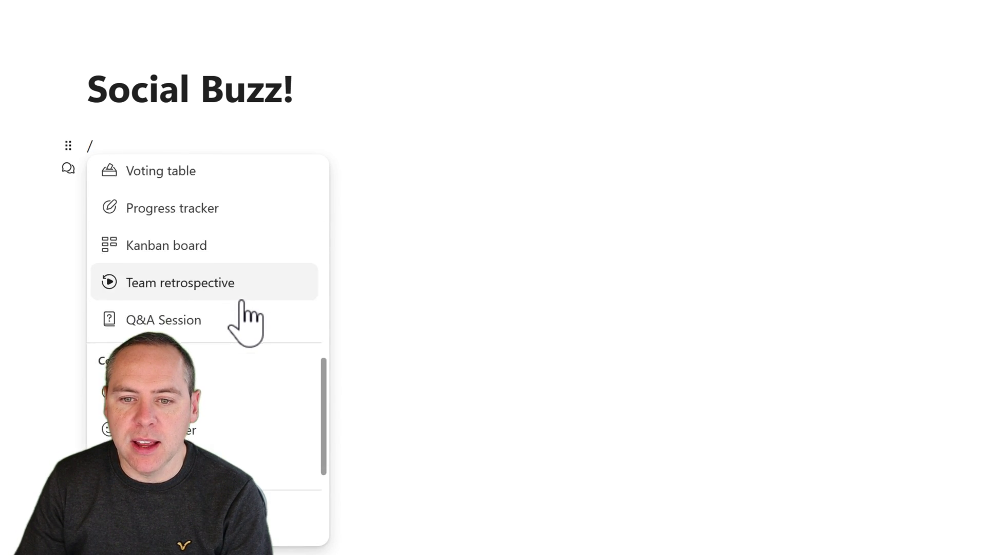
{"action": "scroll", "coordinate": [245, 324], "scroll_direction": "up", "scroll_amount": 2}
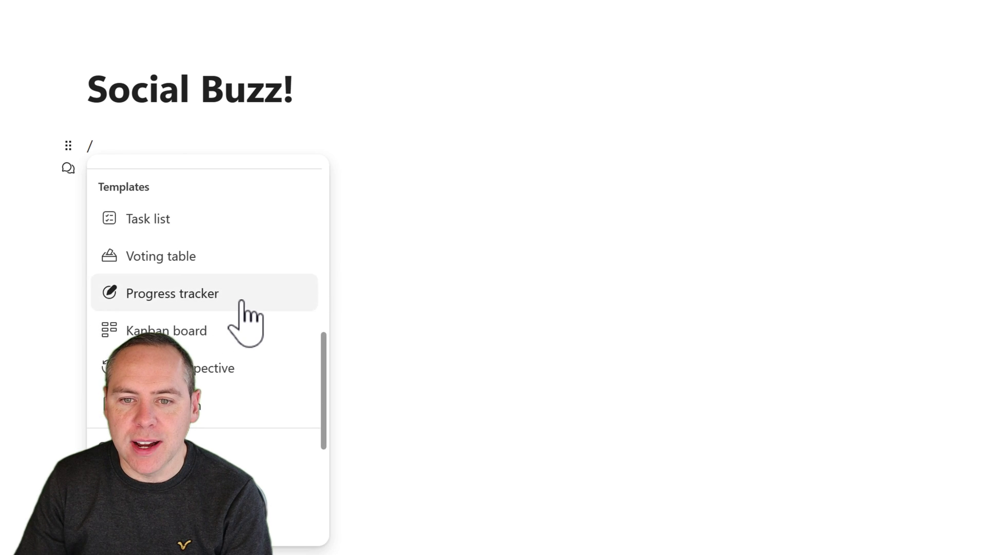
{"action": "left_click", "coordinate": [234, 218]}
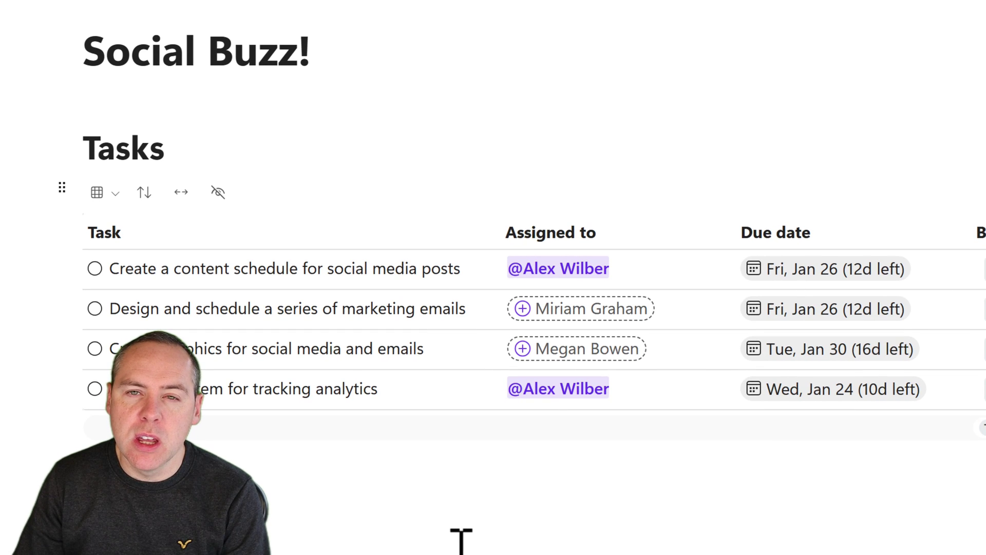
Share the Social Buzz! task list with the two unshared mentioned assignees and notify them
{"action": "left_click", "coordinate": [523, 309]}
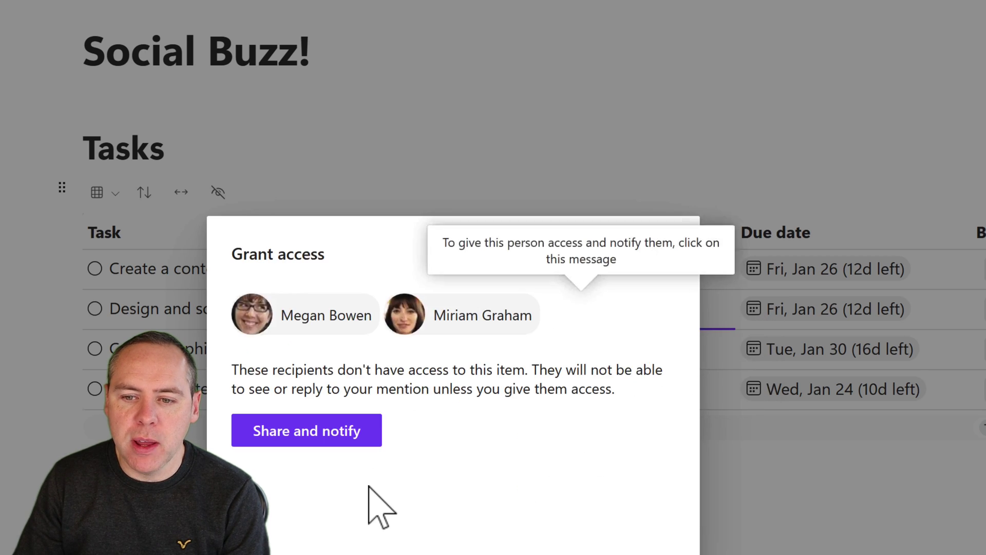
{"action": "left_click", "coordinate": [338, 438]}
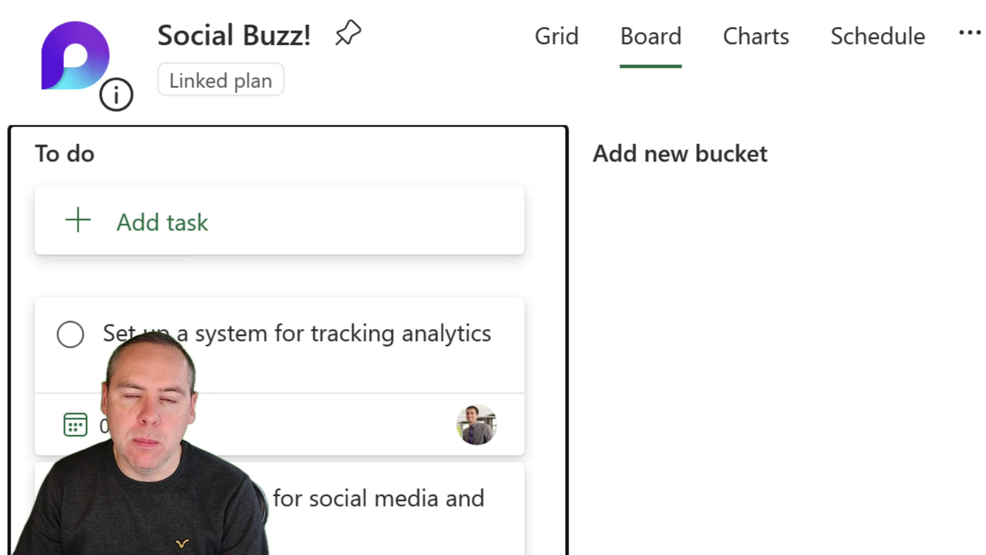
Create an 'In Progress' bucket and move 'Design and schedule a series of marketing emails' into it
{"action": "left_click", "coordinate": [753, 160]}
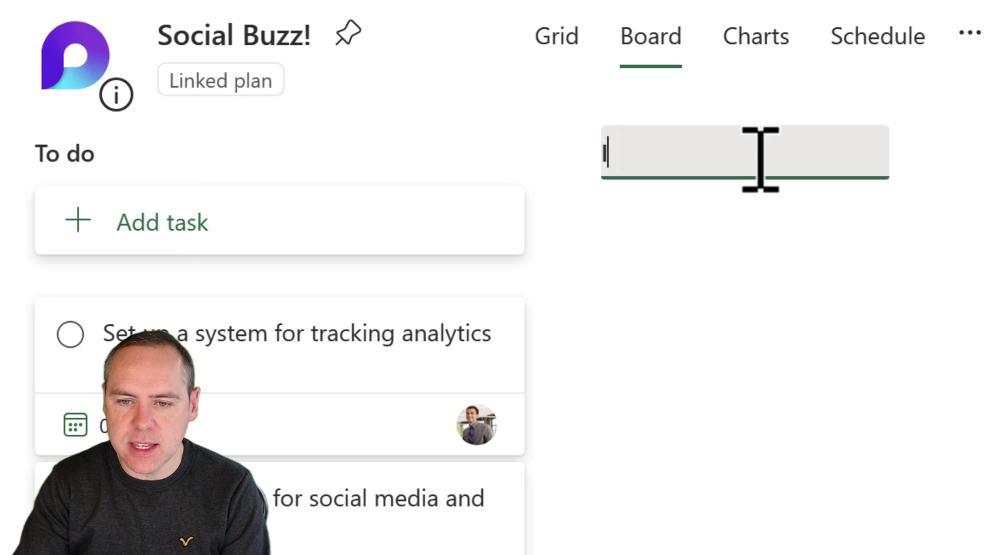
{"action": "type", "text": "In Progre"}
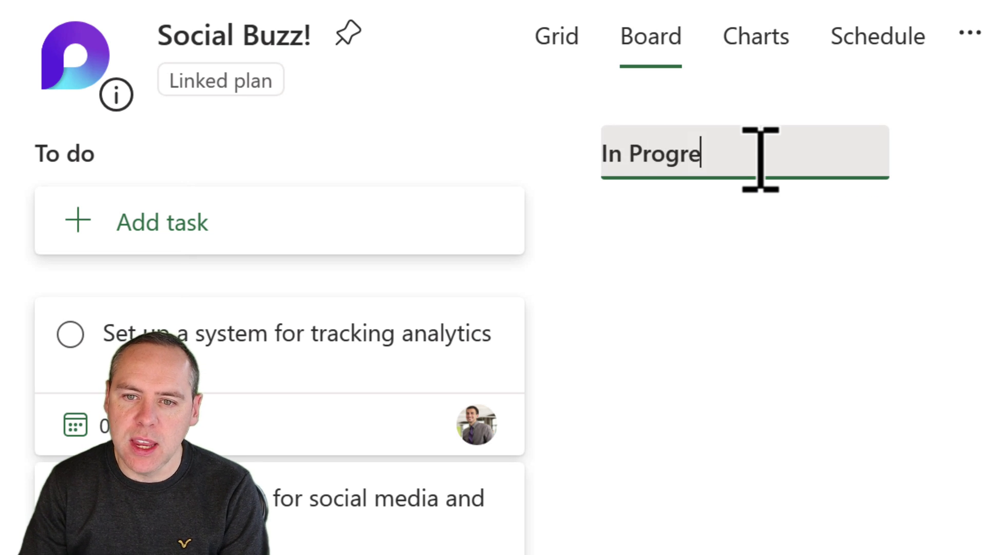
{"action": "type", "text": "ss"}
{"action": "key", "text": "Return"}
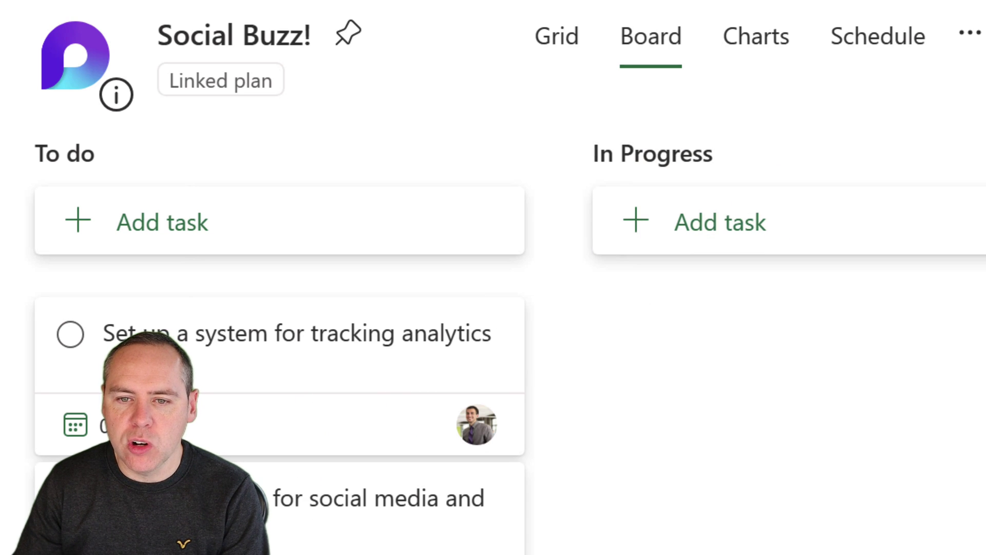
{"action": "left_click_drag", "start_coordinate": [826, 308], "coordinate": [793, 359]}
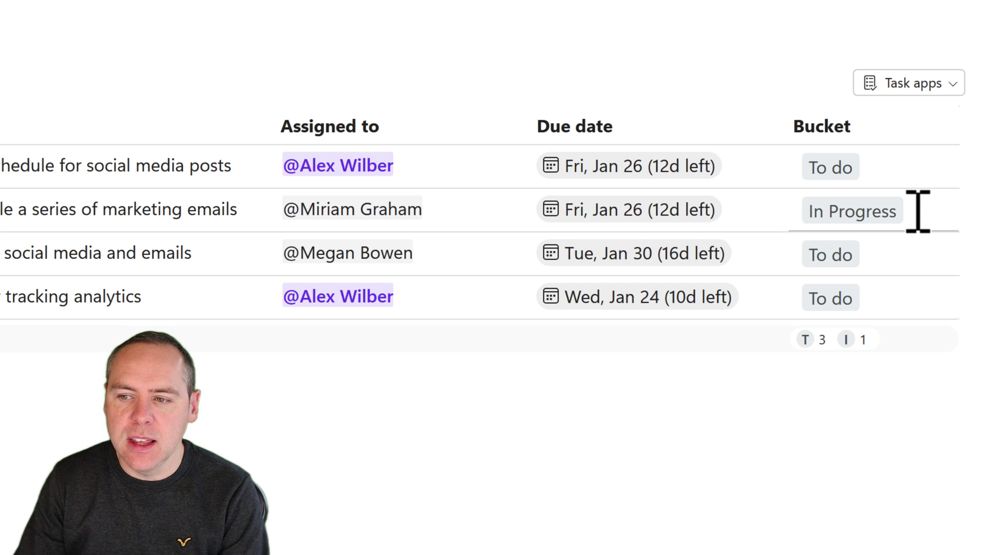
Set the content schedule task's bucket to In Progress and the graphics task's to a new 'Completed' bucket
{"action": "left_click", "coordinate": [851, 169]}
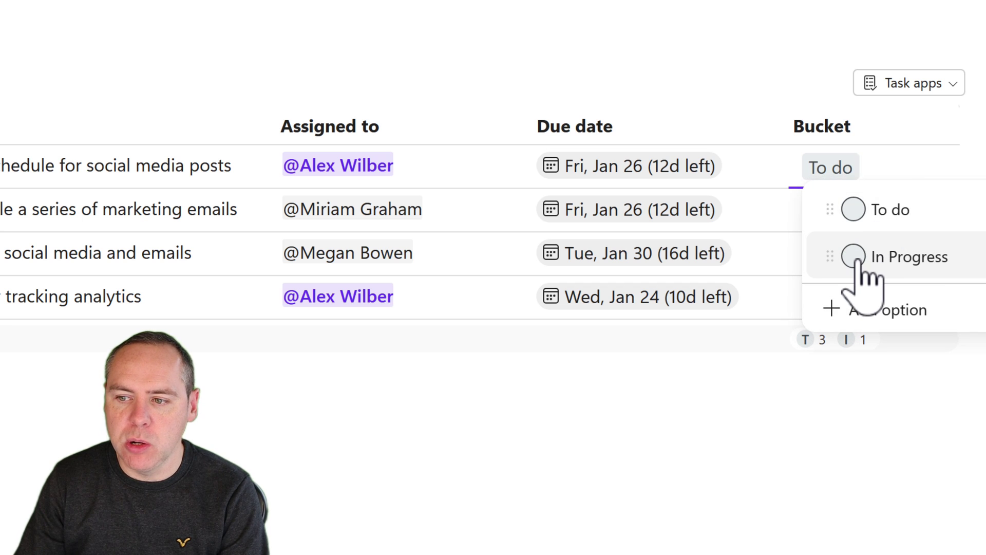
{"action": "left_click", "coordinate": [857, 257]}
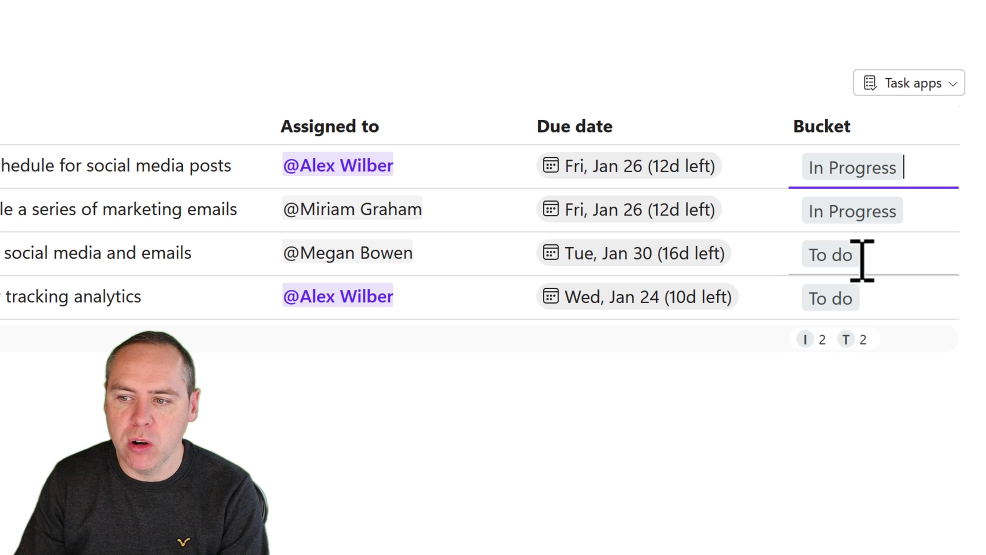
{"action": "left_click", "coordinate": [831, 257]}
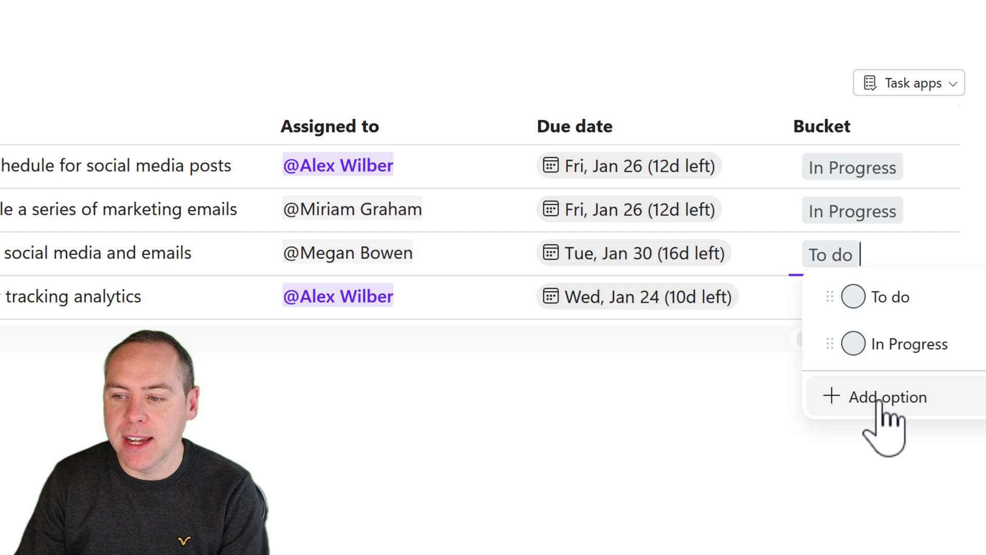
{"action": "left_click", "coordinate": [878, 400]}
{"action": "type", "text": "Completed"}
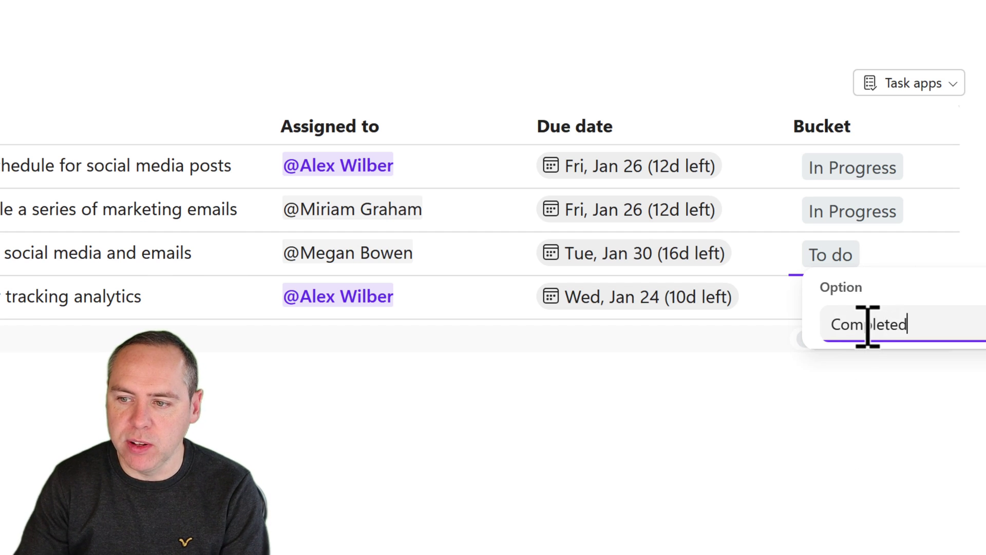
{"action": "key", "text": "Return"}
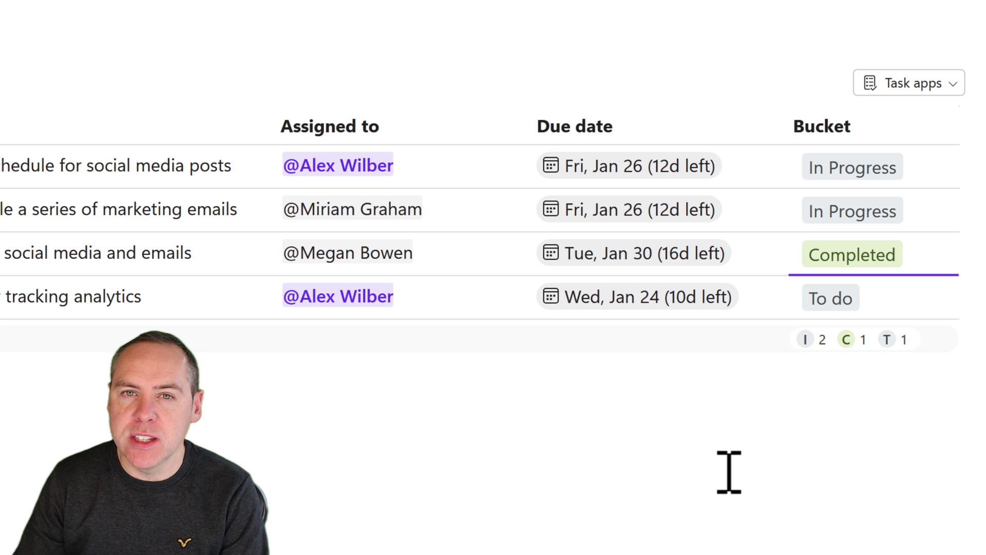
{"action": "key", "text": "Escape"}
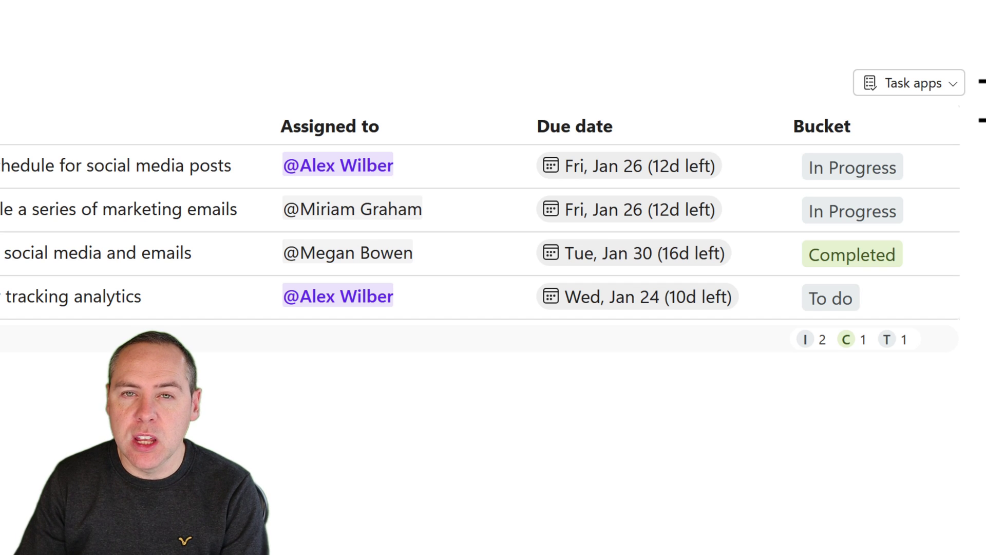
Open the list in To Do and view 'Create a content schedule for social media posts'
{"action": "left_click", "coordinate": [934, 87]}
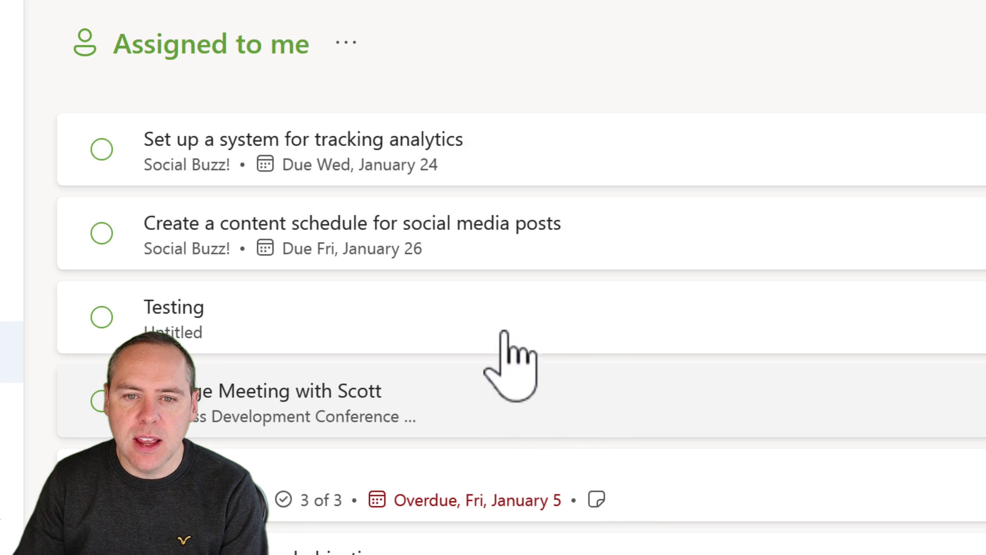
{"action": "left_click", "coordinate": [479, 249]}
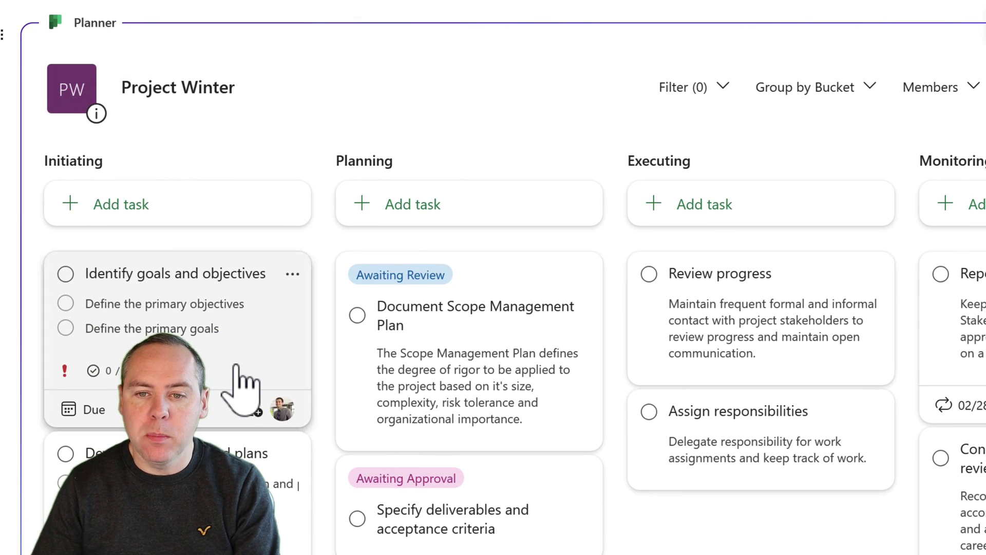
Review the 'Identify goals and objectives' task details, then show the Project Winter plan's members
{"action": "left_click", "coordinate": [263, 408]}
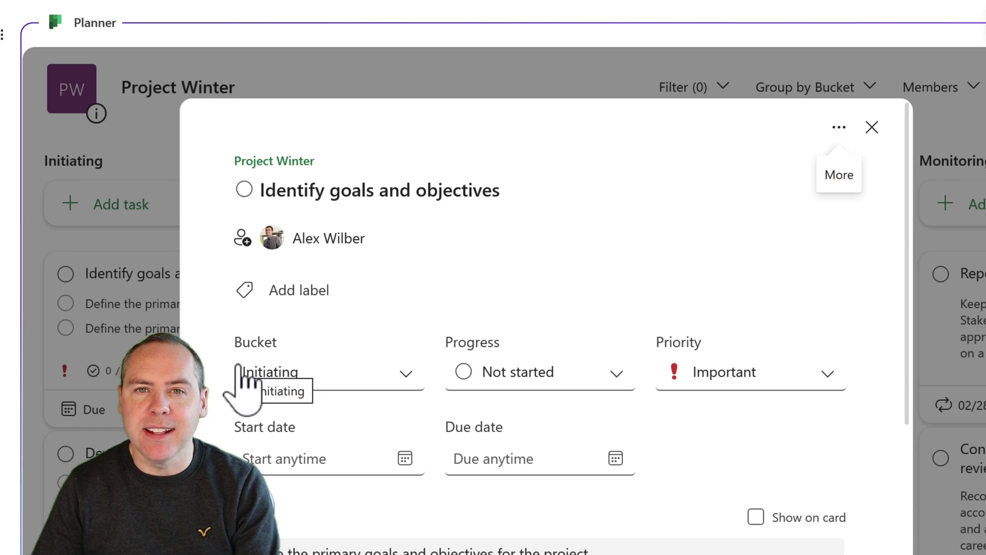
{"action": "left_click", "coordinate": [872, 128]}
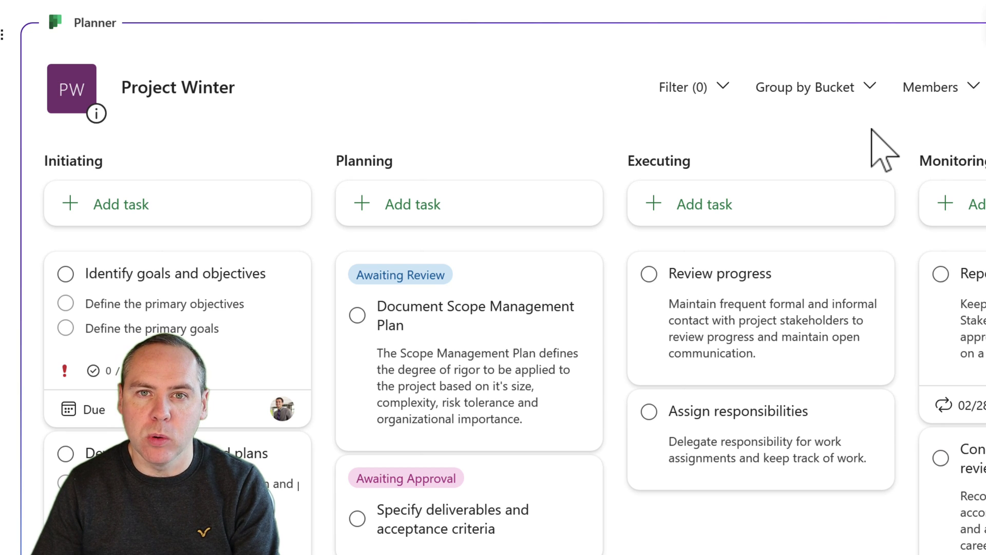
{"action": "left_click", "coordinate": [945, 91]}
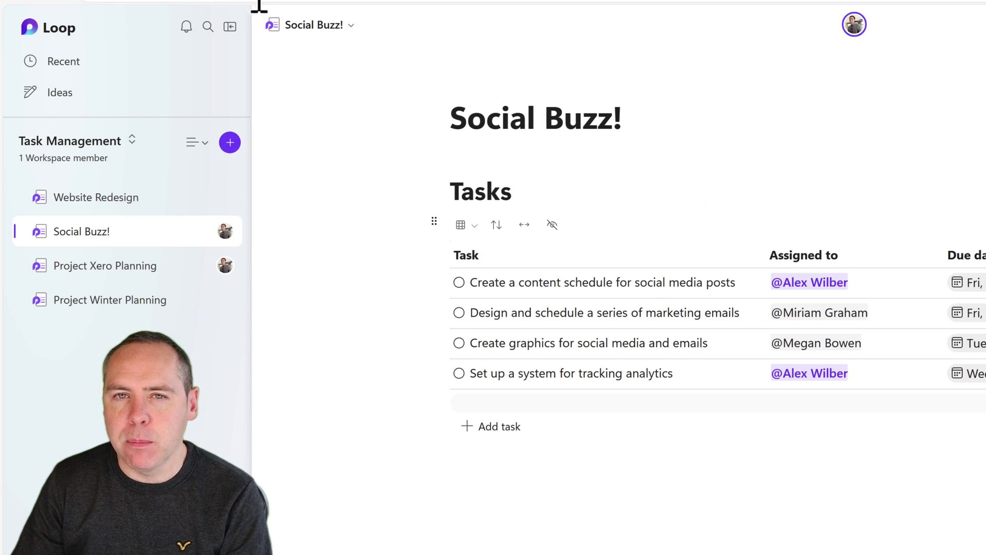
On the Project Xero Planning page, insert a Trello board from the '/' menu's Other apps
{"action": "left_click", "coordinate": [95, 275]}
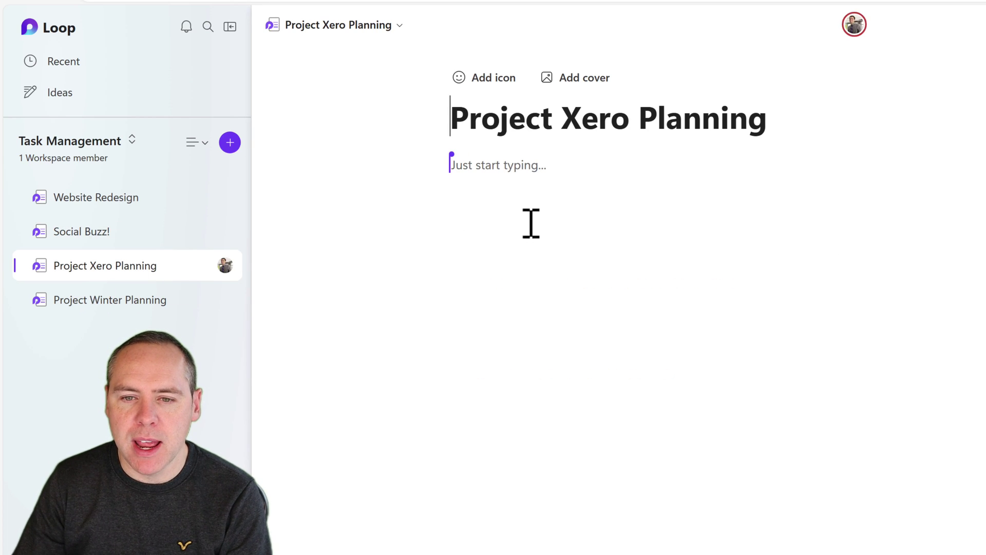
{"action": "left_click", "coordinate": [506, 169]}
{"action": "type", "text": "/"}
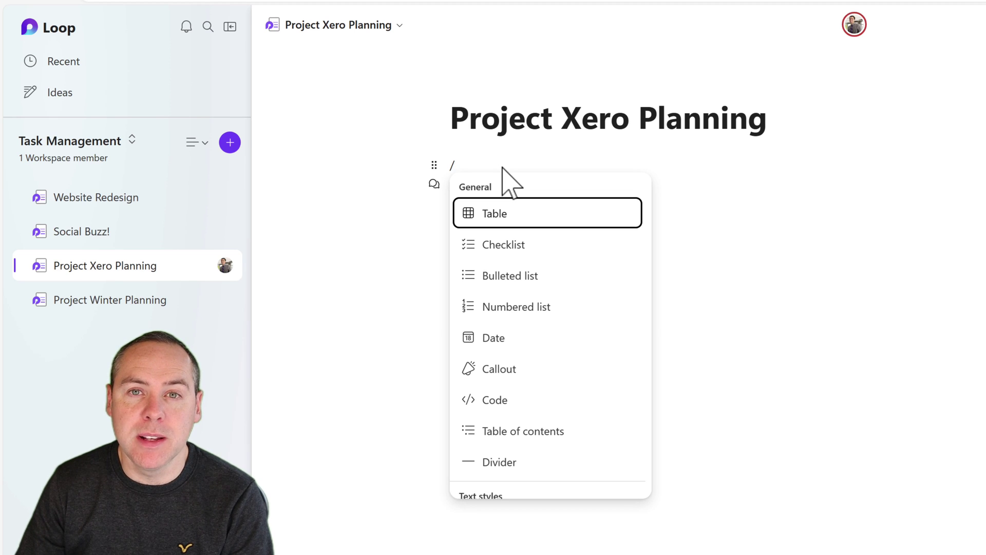
{"action": "scroll", "coordinate": [573, 360], "scroll_direction": "down", "scroll_amount": 2}
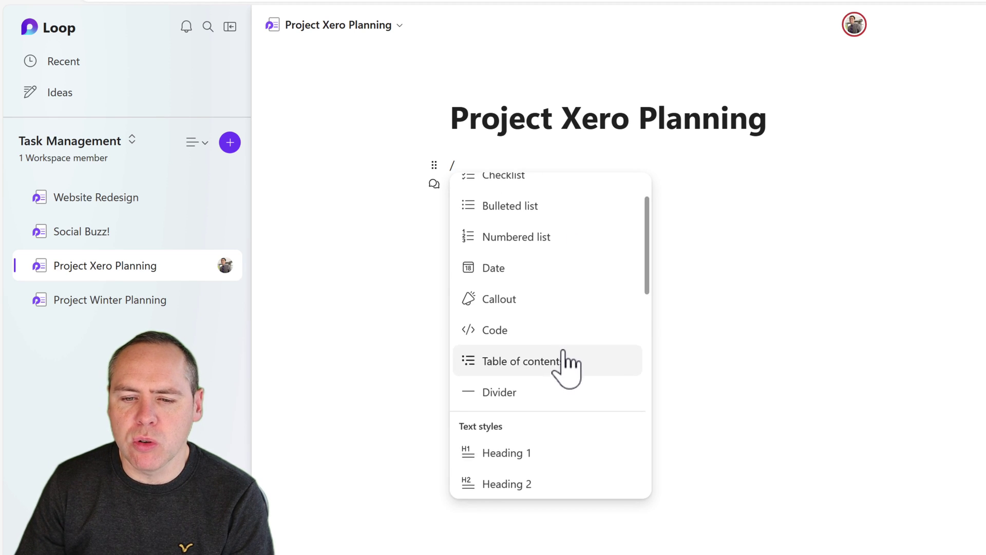
{"action": "scroll", "coordinate": [565, 364], "scroll_direction": "down", "scroll_amount": 15}
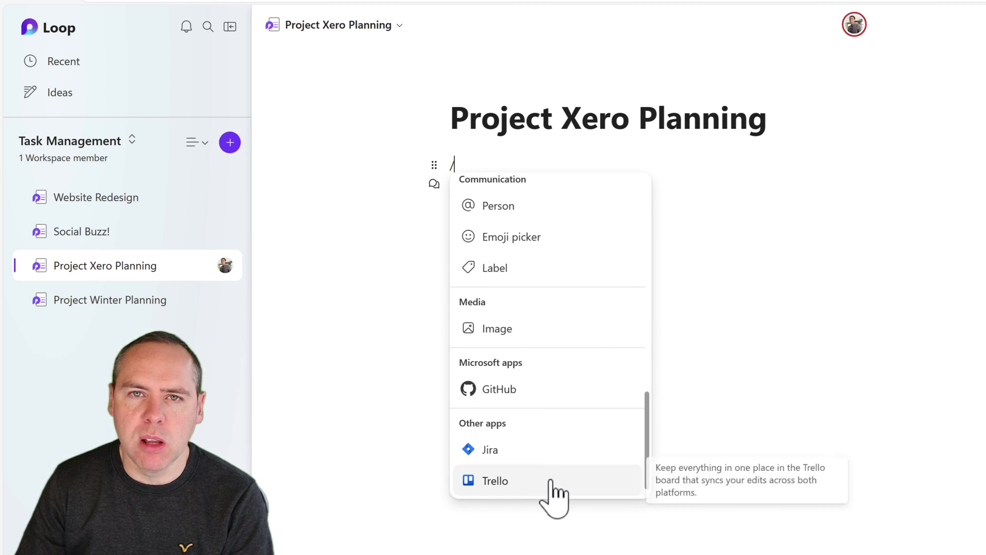
{"action": "key", "text": "BackSpace"}
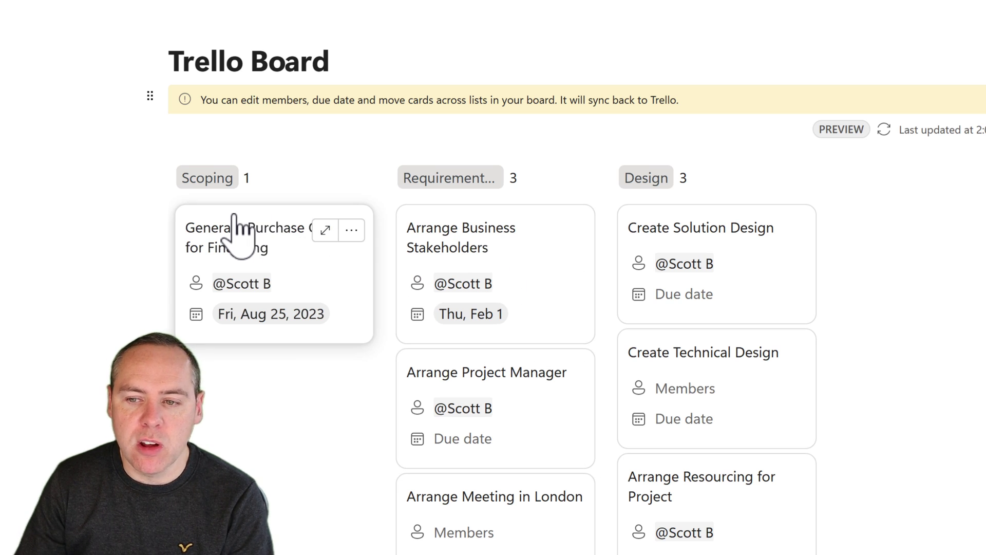
Move 'Generate Purchase Order for Financing' from Scoping to Design and check its list name
{"action": "left_click_drag", "start_coordinate": [234, 217], "coordinate": [703, 330]}
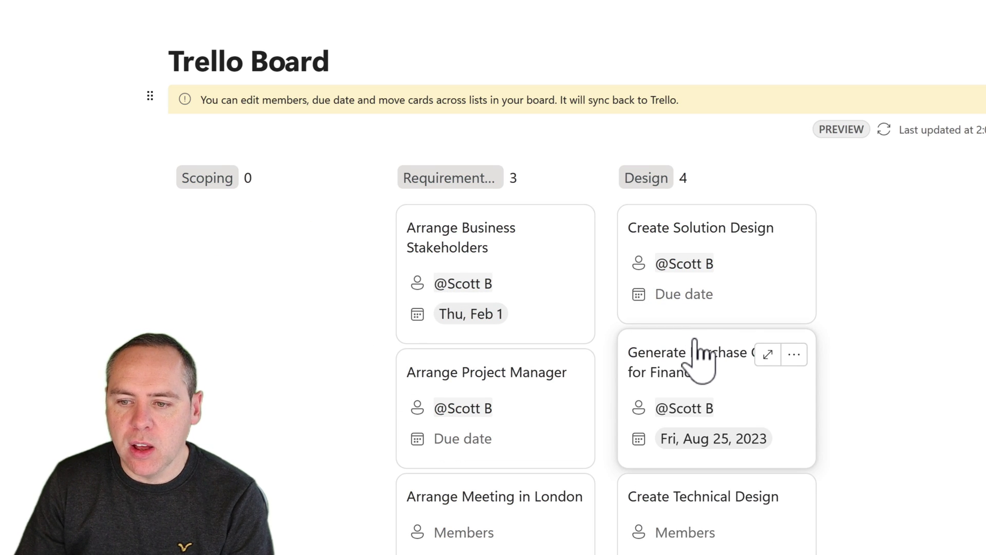
{"action": "left_click", "coordinate": [694, 342]}
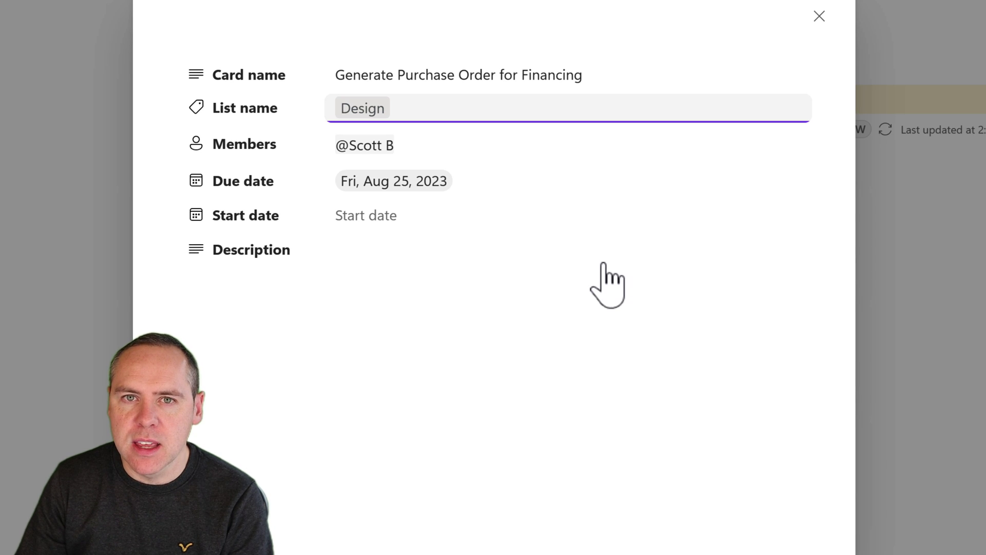
{"action": "left_click", "coordinate": [818, 16]}
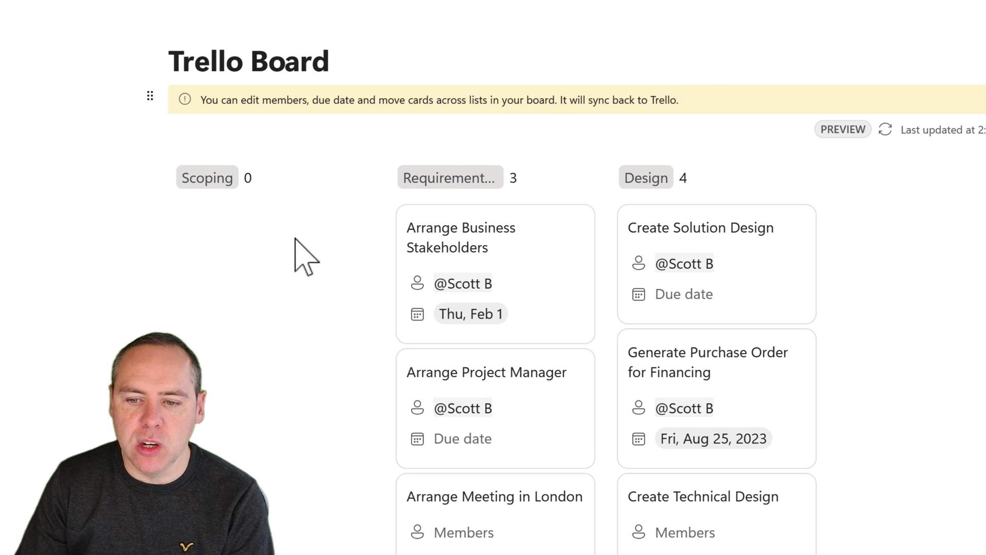
{"action": "scroll", "coordinate": [349, 301], "scroll_direction": "down", "scroll_amount": 2}
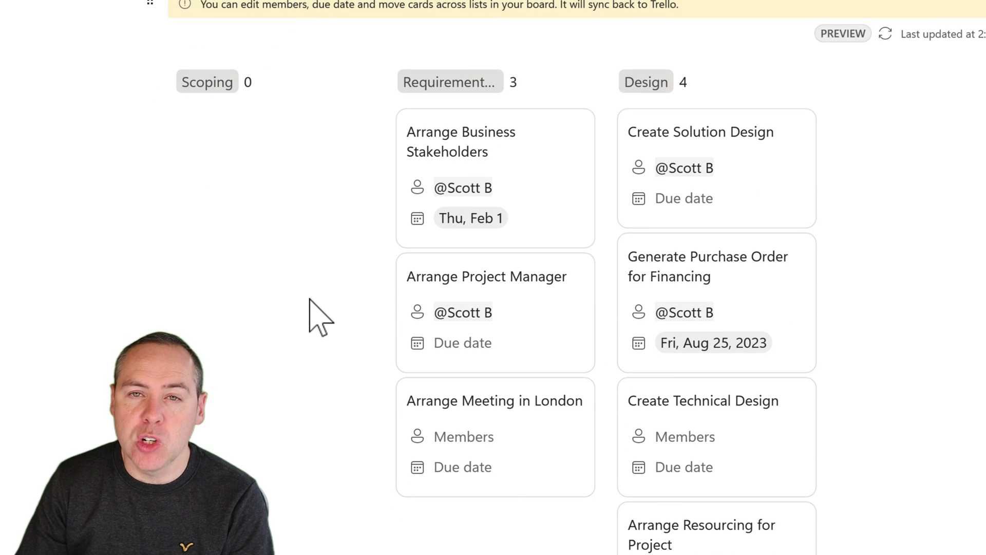